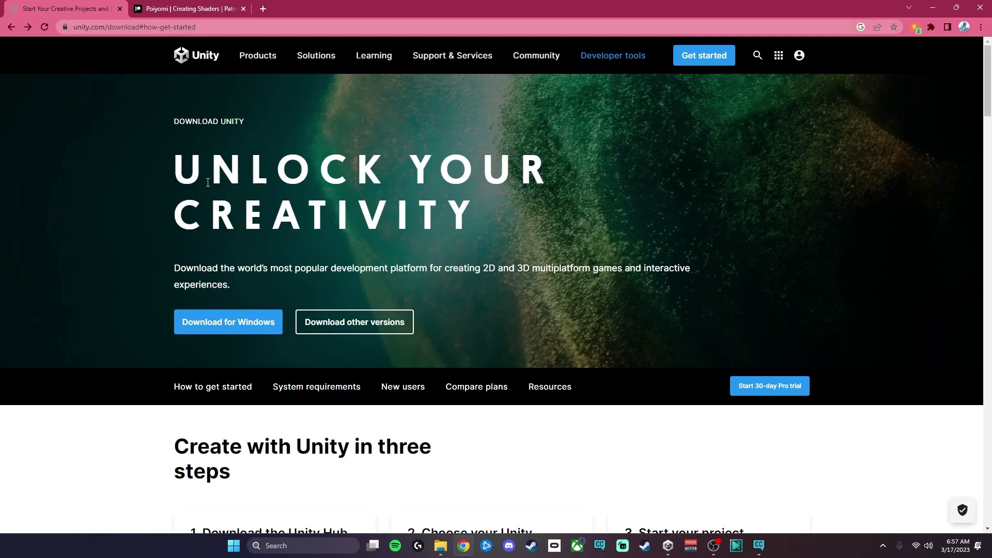
Step: Open the Unity download archive from the other-versions option on the Unity website
{"action": "left_click", "coordinate": [341, 332]}
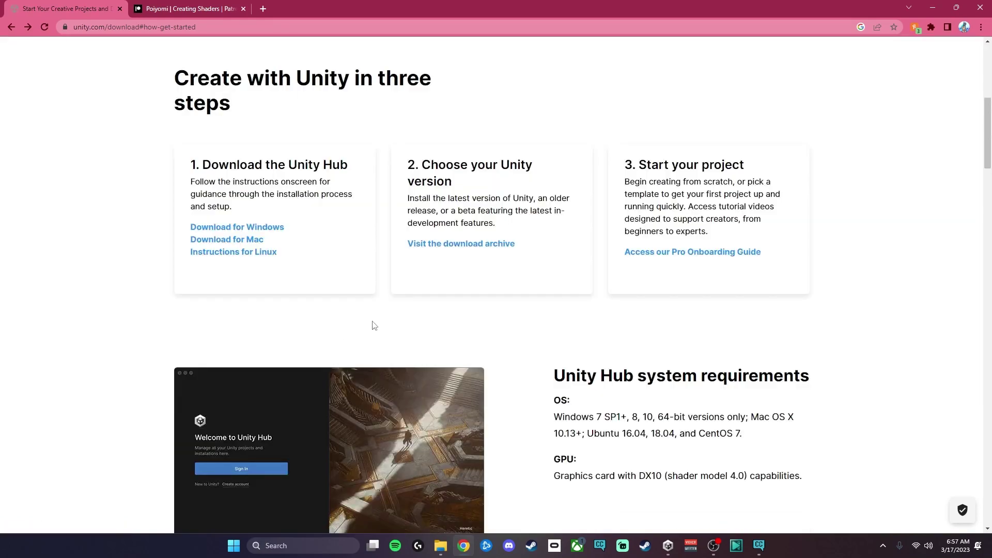
{"action": "left_click", "coordinate": [445, 252]}
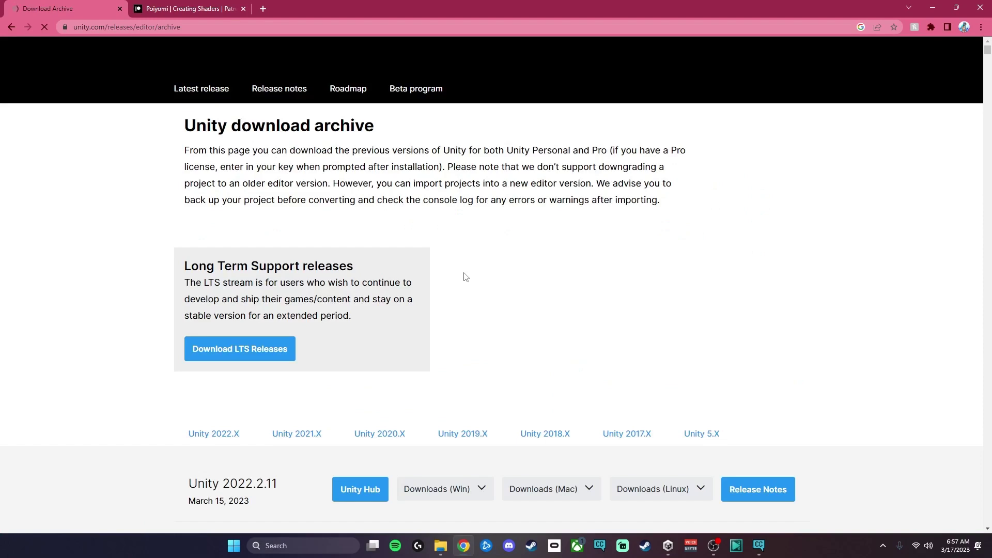
{"action": "scroll", "coordinate": [465, 277], "scroll_direction": "down", "scroll_amount": 4}
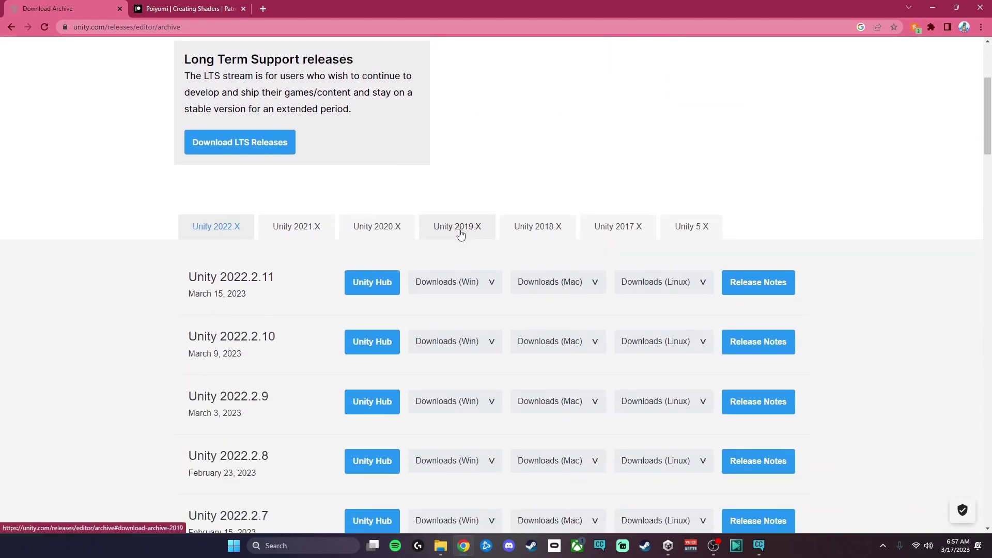
Step: List the Unity 2019.X releases and check 2019.4.31's Windows and Mac download options
{"action": "left_click", "coordinate": [460, 233]}
{"action": "scroll", "coordinate": [155, 290], "scroll_direction": "down", "scroll_amount": 2}
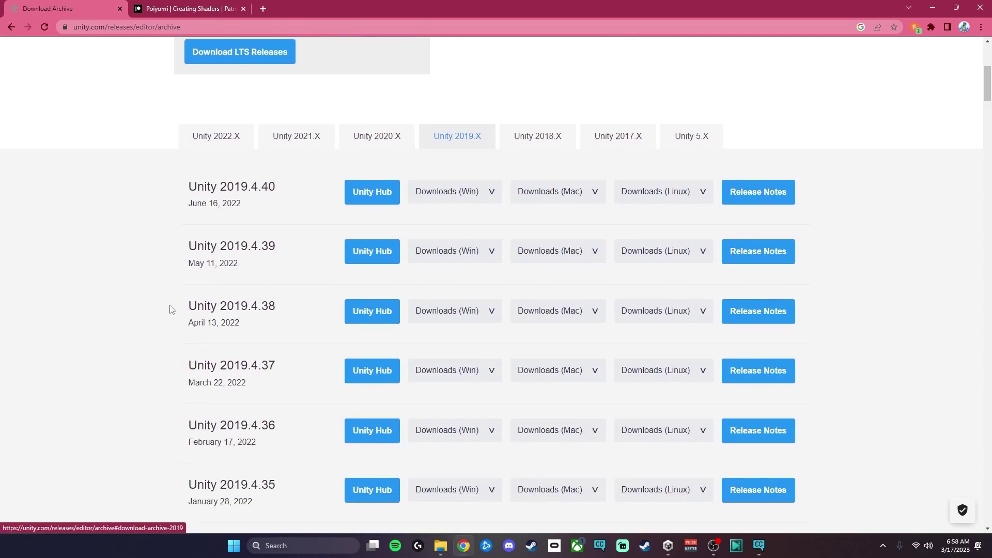
{"action": "scroll", "coordinate": [172, 309], "scroll_direction": "down", "scroll_amount": 8}
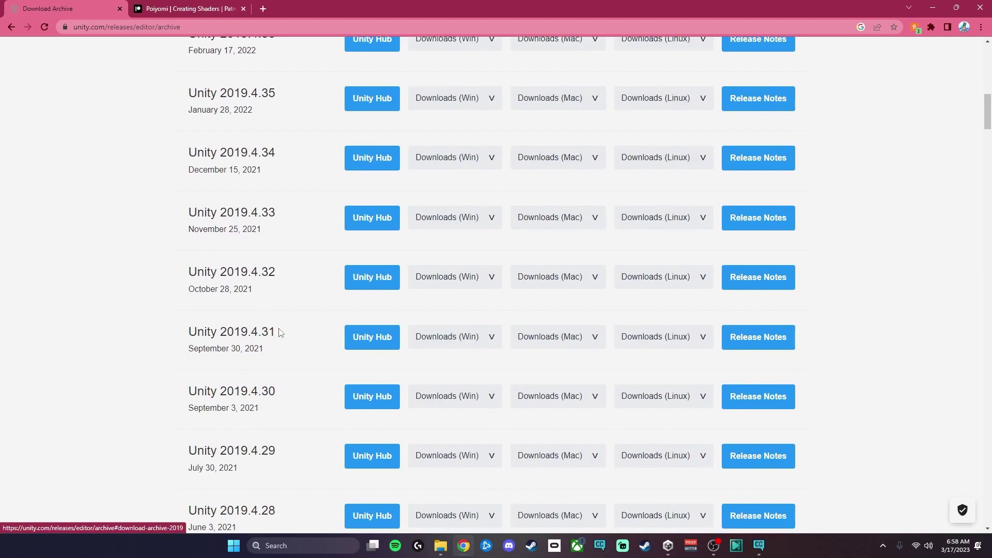
{"action": "left_click", "coordinate": [491, 343]}
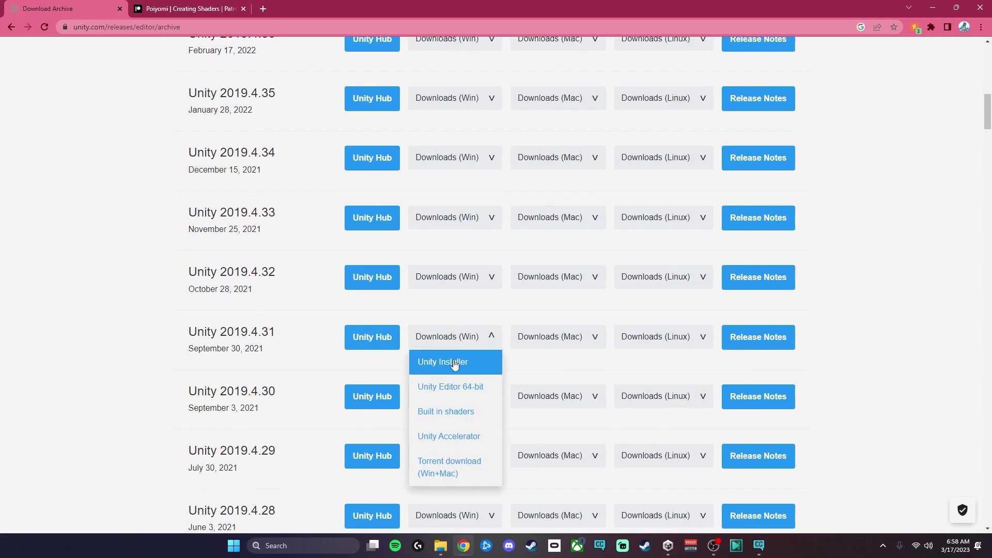
{"action": "left_click", "coordinate": [589, 336]}
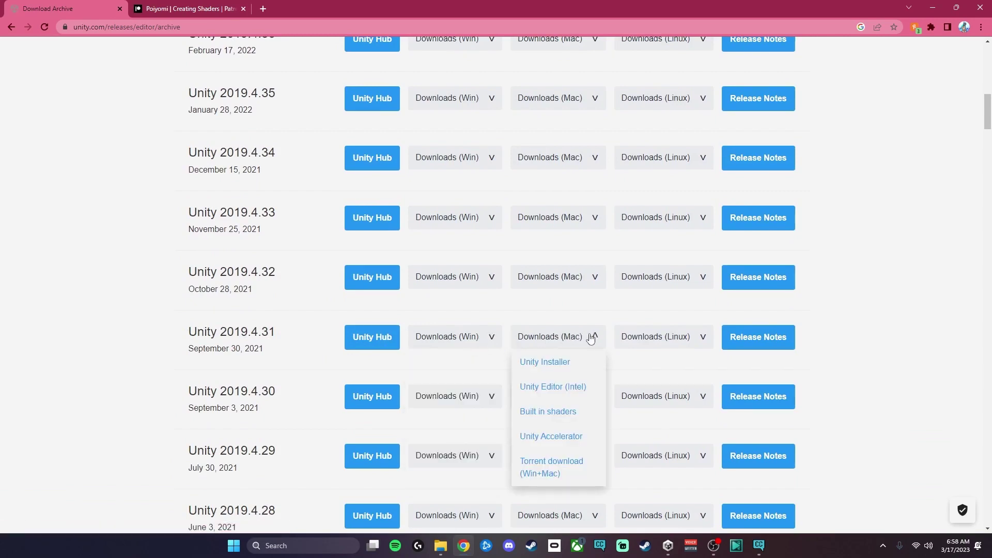
{"action": "left_click", "coordinate": [582, 338]}
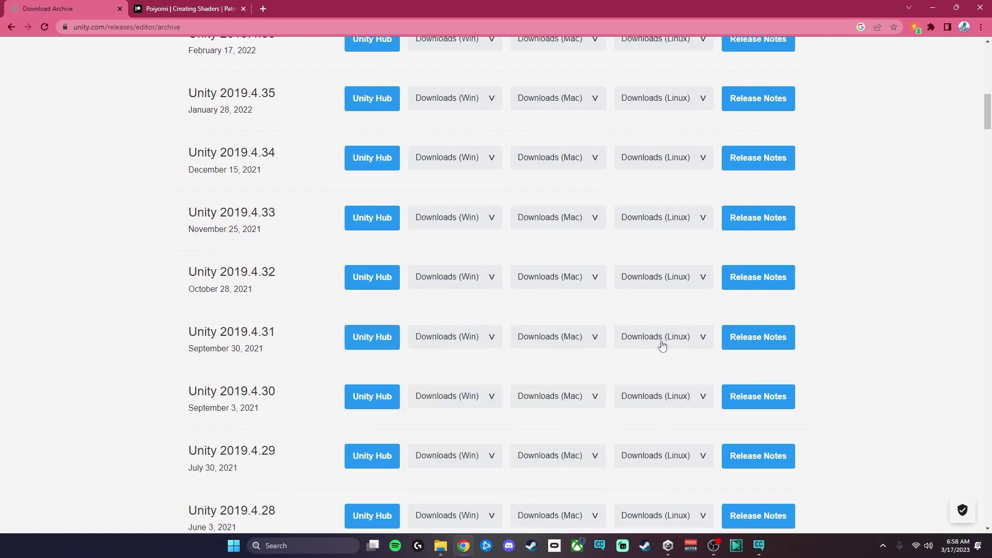
Step: Switch to the Poiyomi Patreon tab and read its About page on shader tiers
{"action": "left_click", "coordinate": [164, 9]}
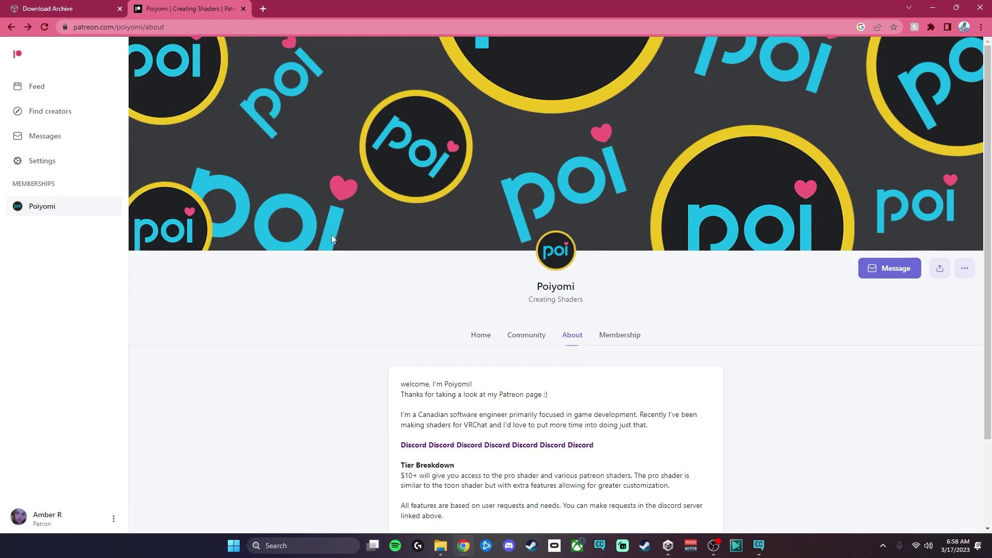
{"action": "scroll", "coordinate": [372, 345], "scroll_direction": "down", "scroll_amount": 1}
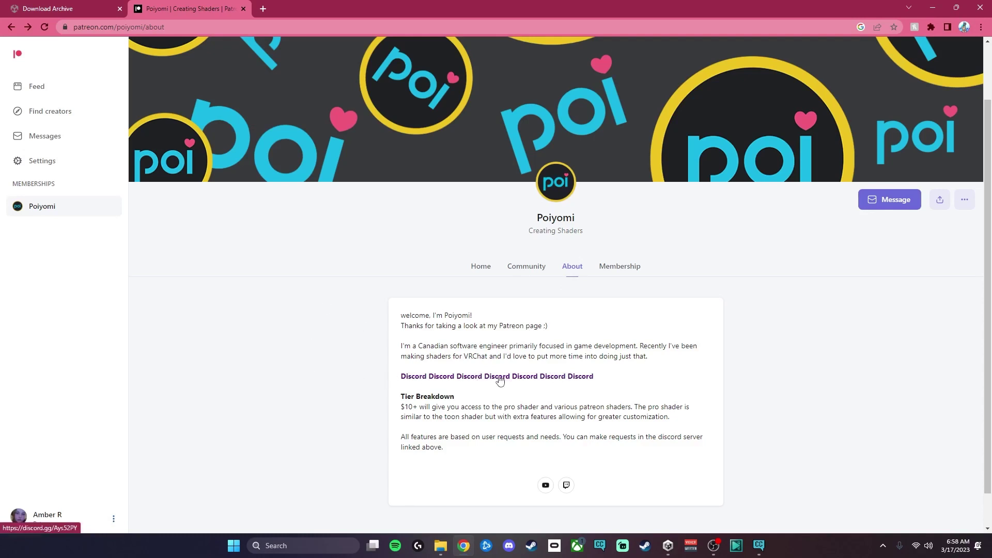
{"action": "mouse_move", "coordinate": [758, 551]}
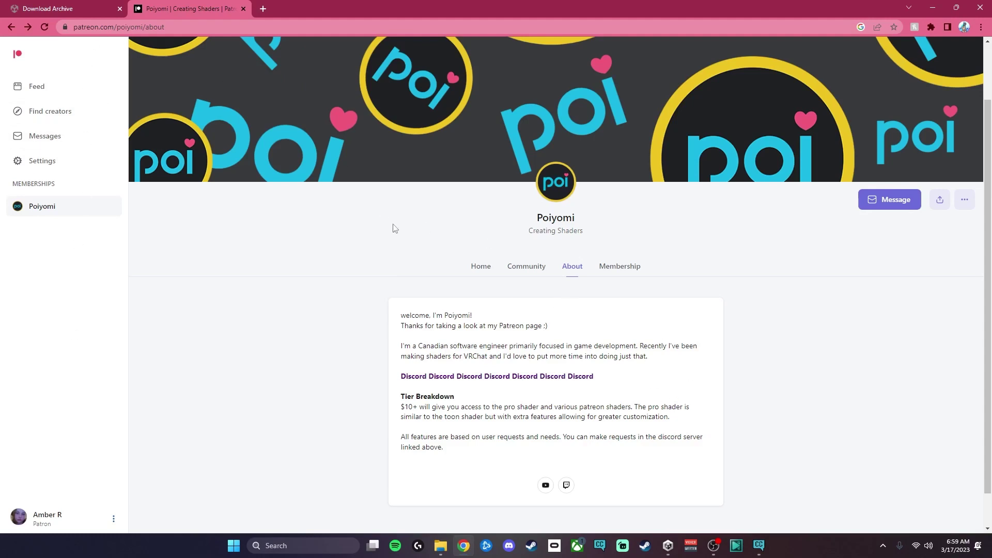
Step: Create an Avatars-template project named V1per in A:\unity in Creator Companion
{"action": "left_click", "coordinate": [758, 545]}
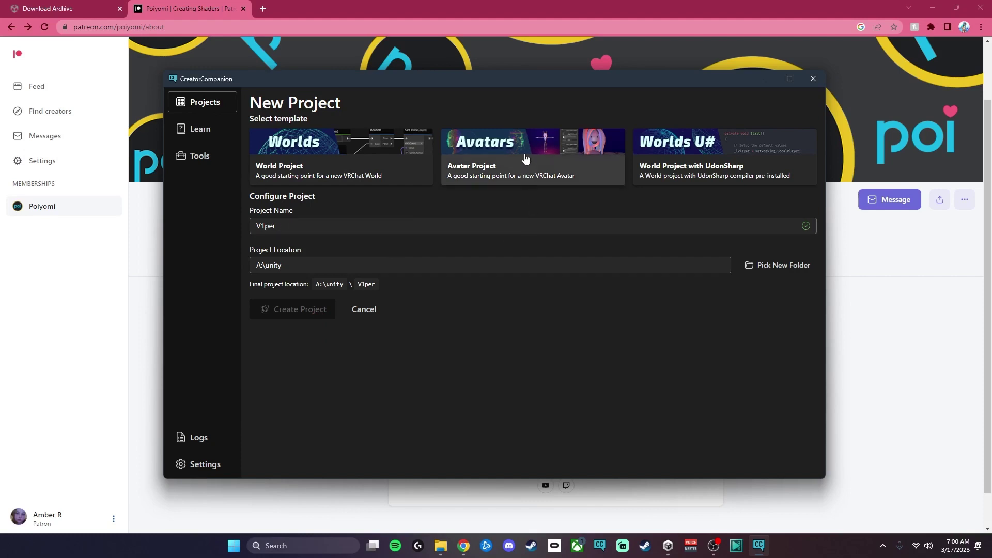
{"action": "left_click", "coordinate": [488, 165]}
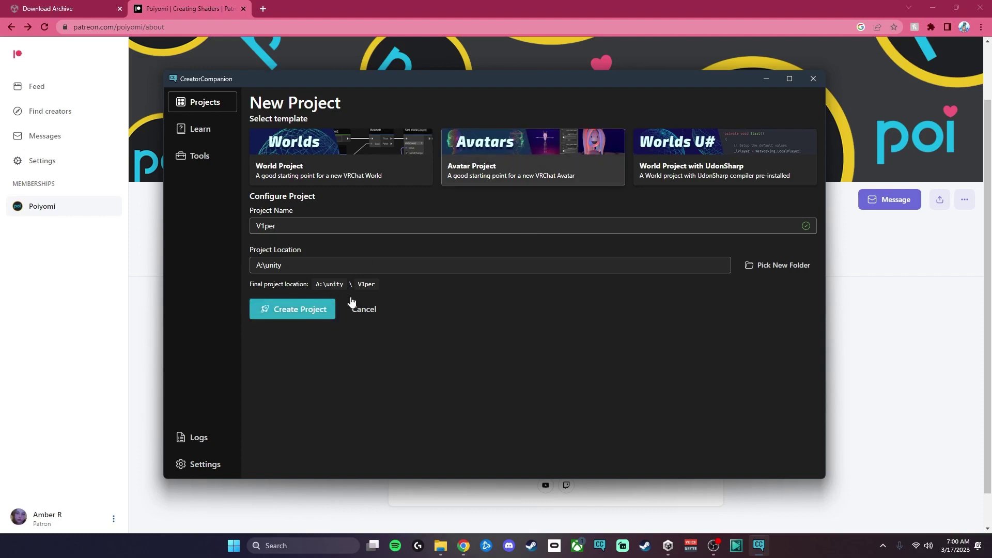
{"action": "left_click", "coordinate": [313, 316]}
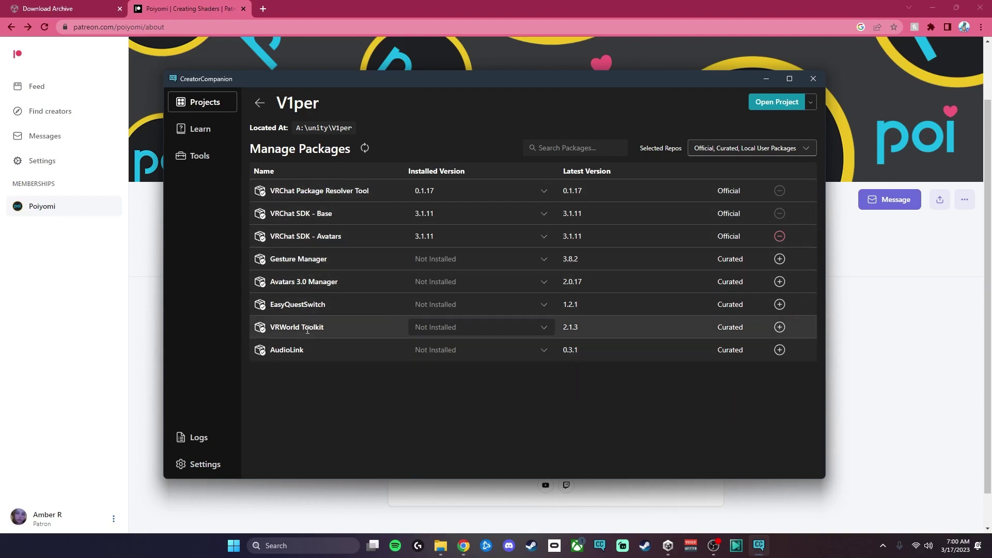
{"action": "mouse_move", "coordinate": [348, 272]}
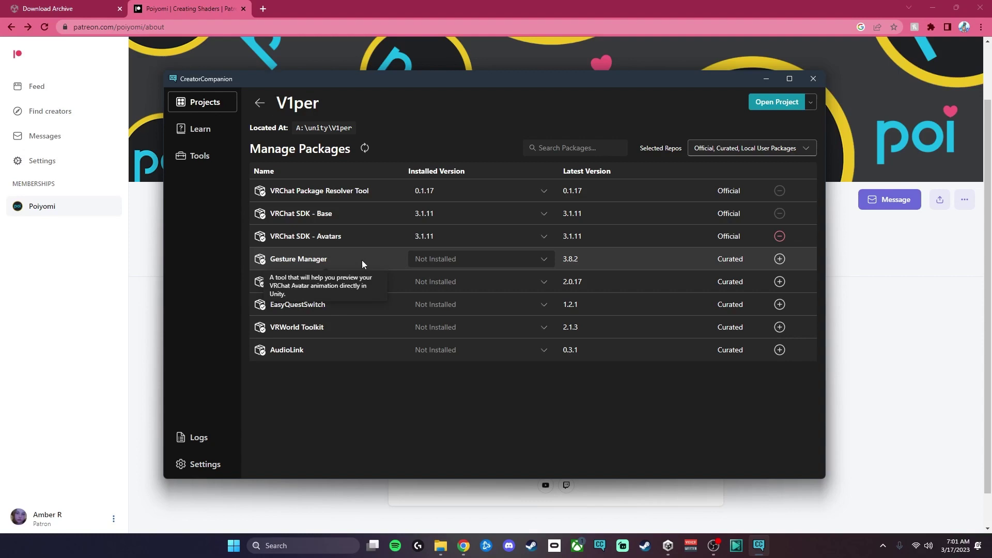
Step: Open V1per in Unity, show the VRChat SDK Control Panel, and open the Viper-woofles folder
{"action": "left_click", "coordinate": [763, 106]}
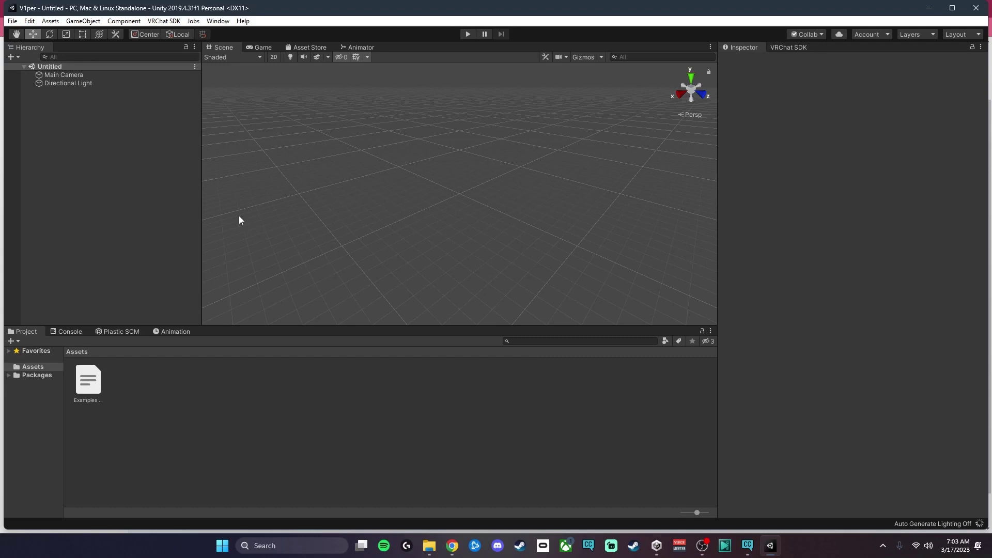
{"action": "left_click", "coordinate": [174, 21]}
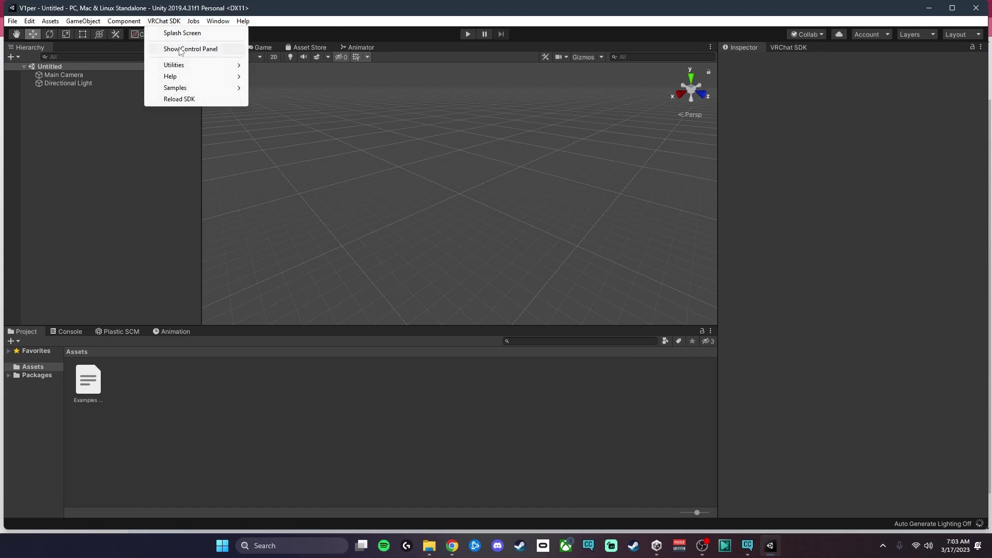
{"action": "left_click", "coordinate": [180, 49]}
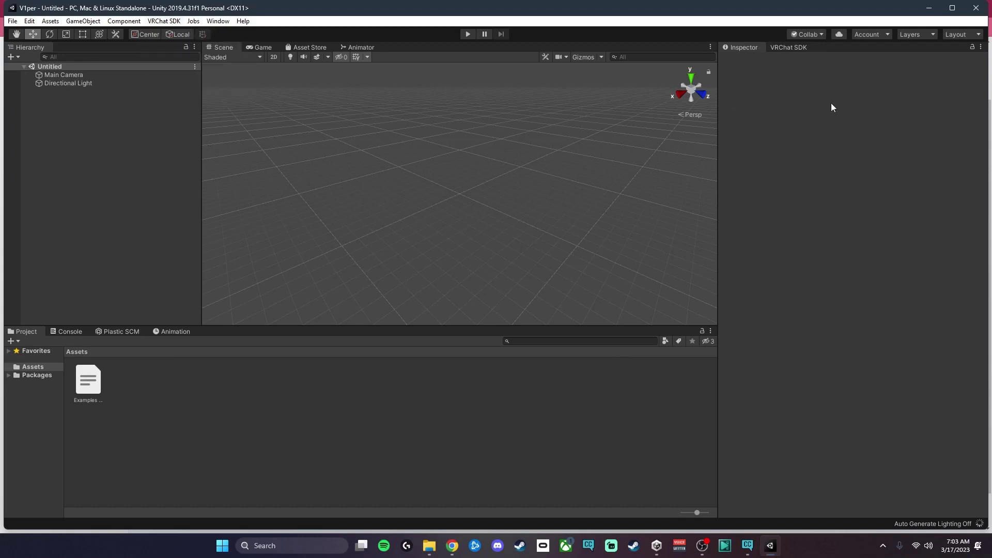
{"action": "left_click", "coordinate": [791, 48]}
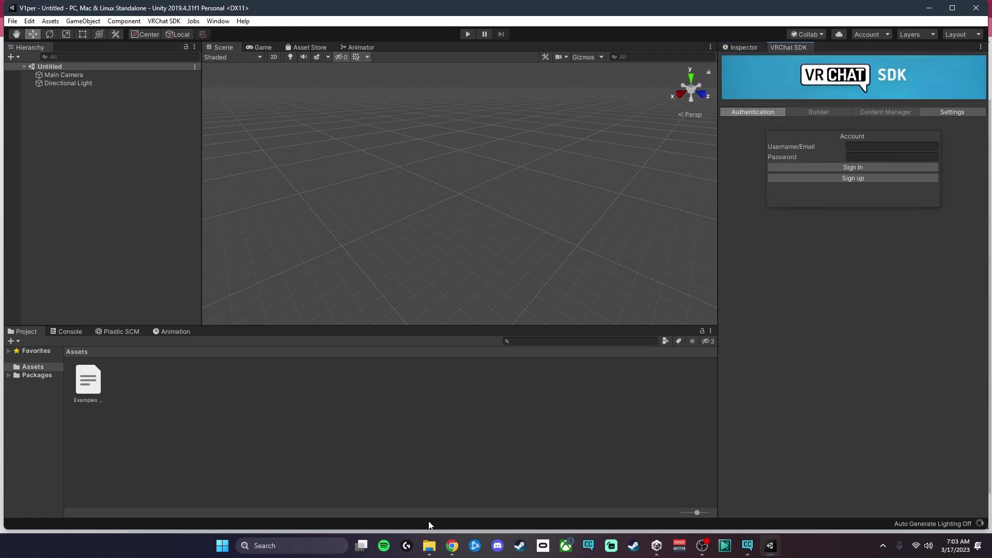
{"action": "left_click", "coordinate": [430, 546]}
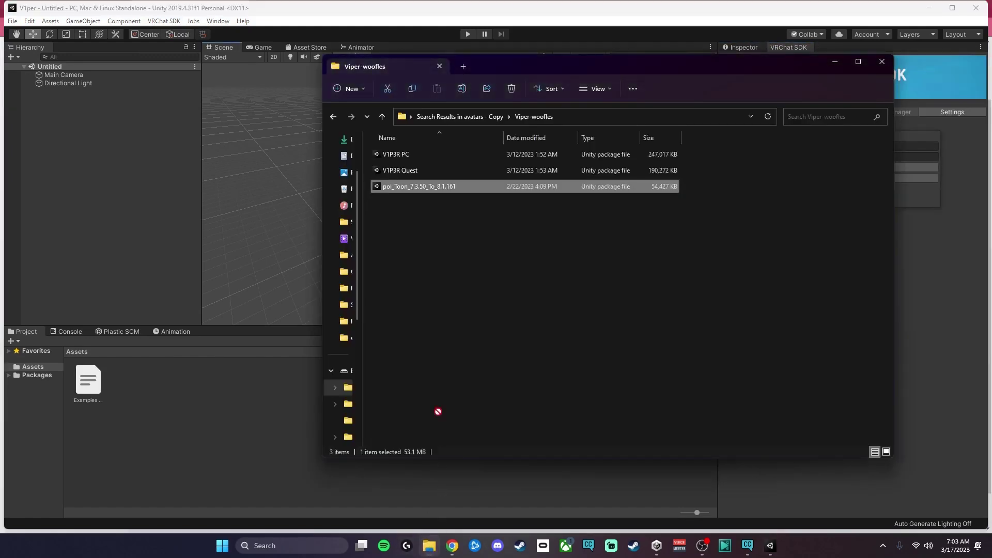
Step: Import the poi_Toon_7.3.50_To_8.1.161 unitypackage into the project
{"action": "double_click", "coordinate": [431, 186]}
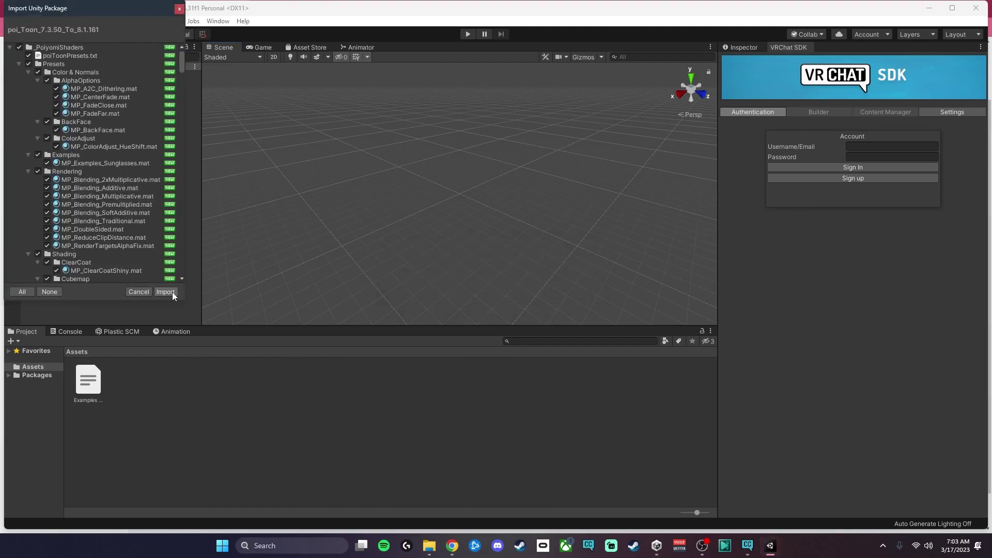
{"action": "left_click", "coordinate": [165, 292]}
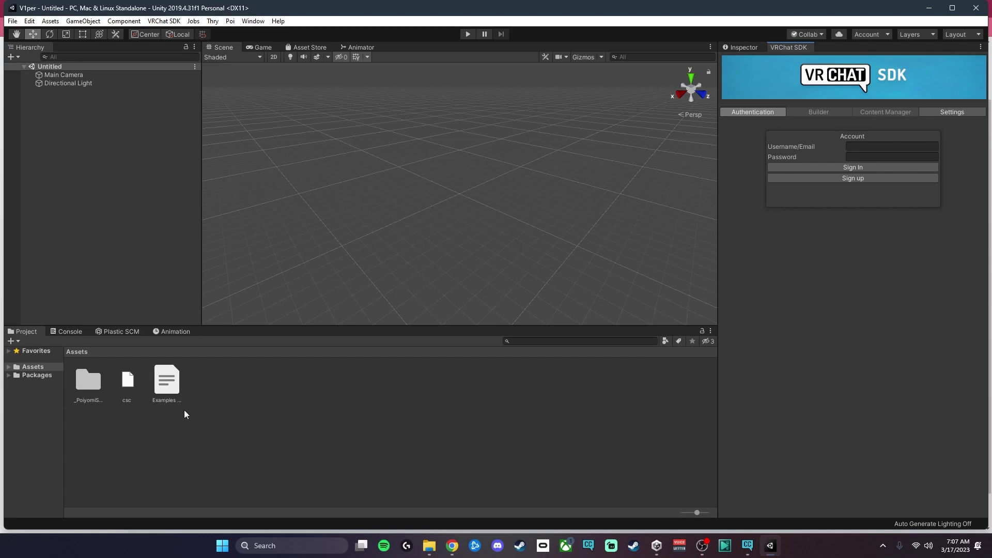
Step: Import V1P3R PC.unitypackage from the Viper-woofles folder into the project
{"action": "left_click", "coordinate": [429, 545]}
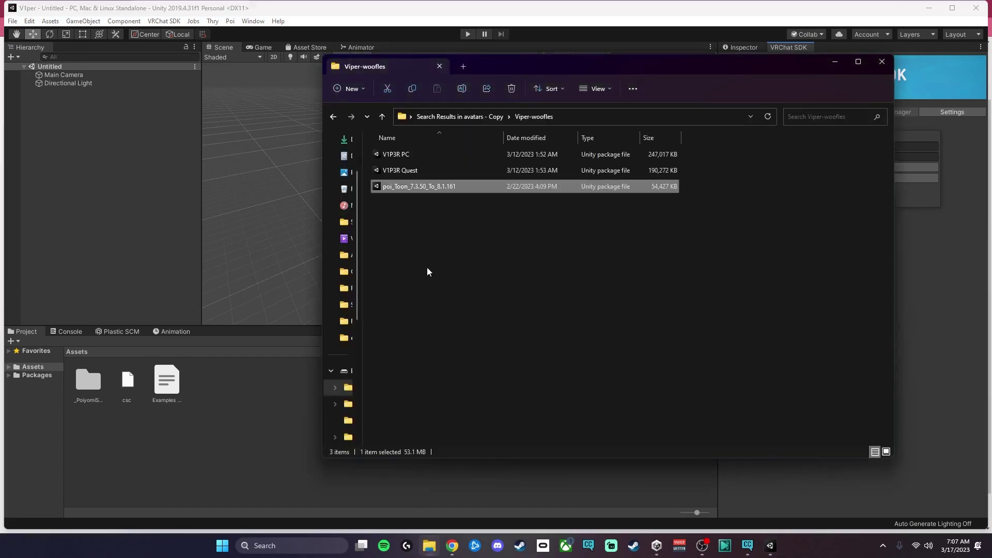
{"action": "left_click", "coordinate": [412, 154]}
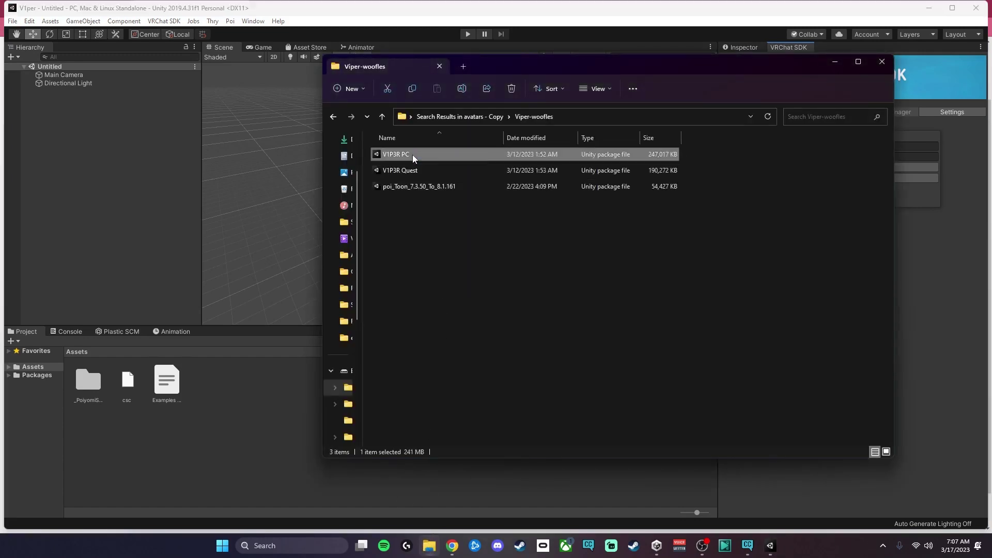
{"action": "double_click", "coordinate": [413, 154]}
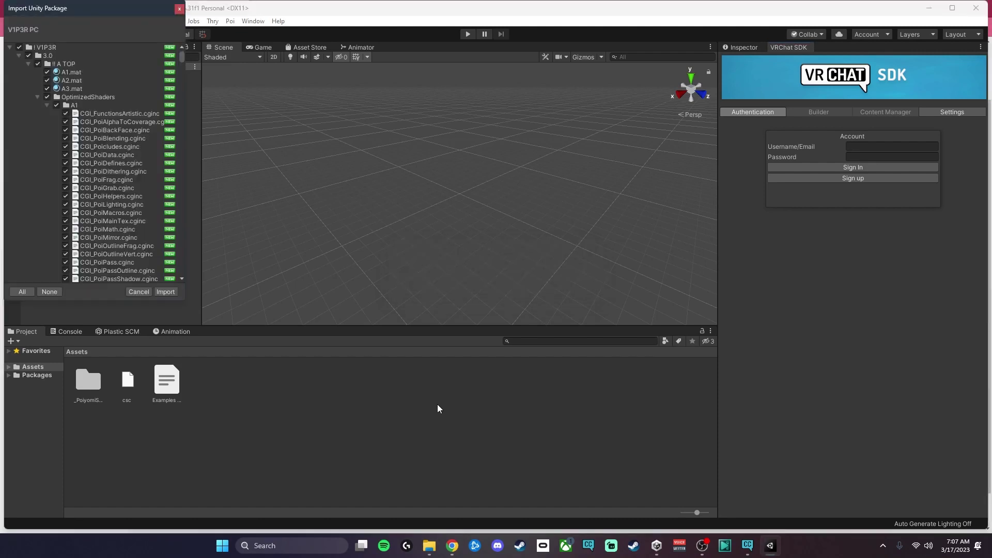
{"action": "left_click", "coordinate": [175, 292]}
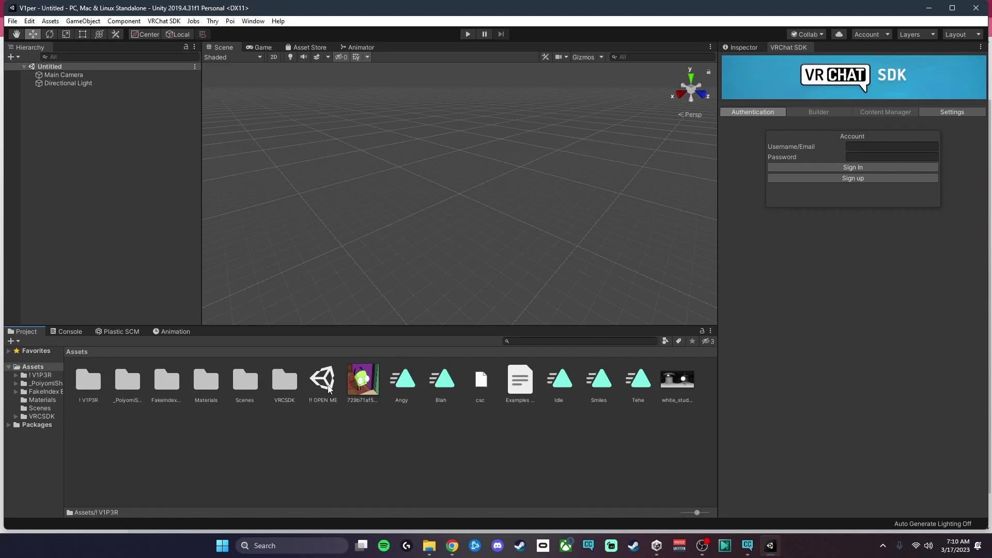
Step: Open the !! OPEN ME scene and frame the V1P3R avatar in the Scene view
{"action": "double_click", "coordinate": [329, 388]}
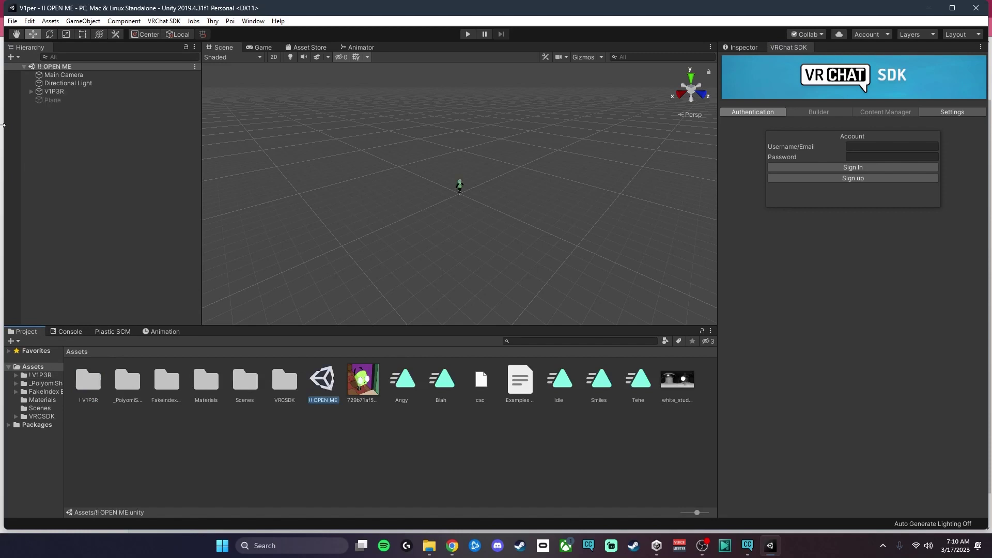
{"action": "scroll", "coordinate": [401, 186], "scroll_direction": "up", "scroll_amount": 5}
{"action": "left_click_drag", "start_coordinate": [464, 160], "coordinate": [392, 176], "text": "alt"}
{"action": "scroll", "coordinate": [392, 176], "scroll_direction": "up", "scroll_amount": 5}
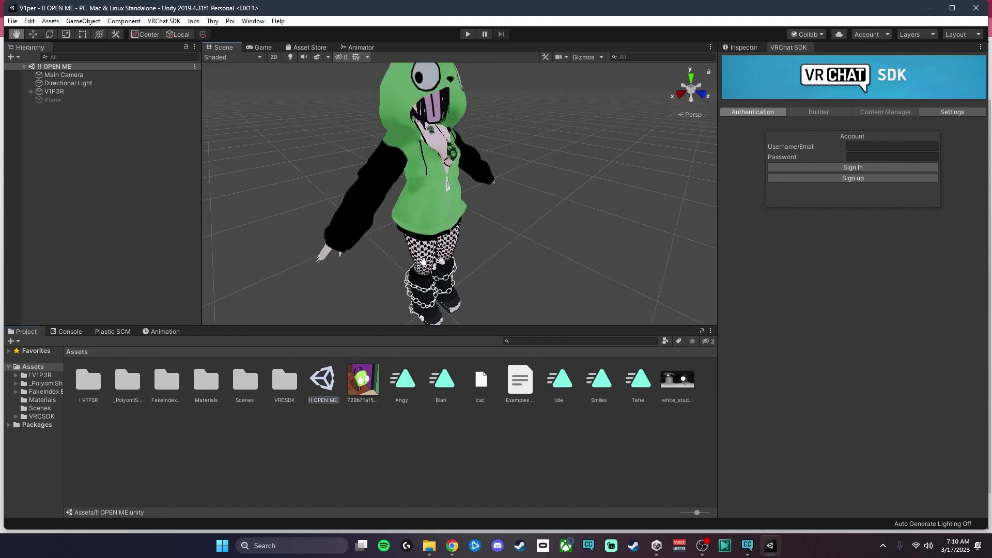
{"action": "scroll", "coordinate": [364, 193], "scroll_direction": "down", "scroll_amount": 2}
{"action": "middle_click_drag", "start_coordinate": [364, 194], "coordinate": [340, 169]}
{"action": "scroll", "coordinate": [339, 169], "scroll_direction": "down", "scroll_amount": 3}
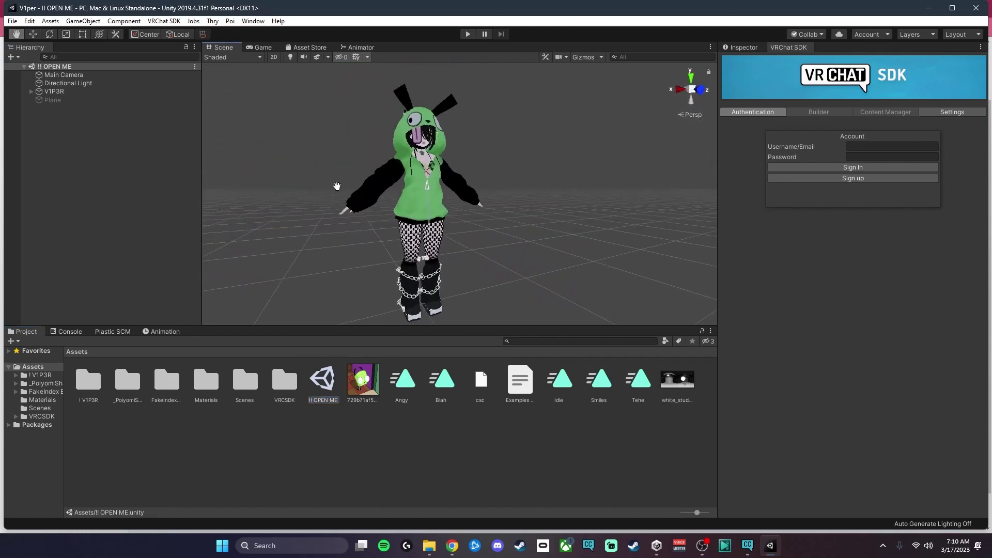
Step: Select V1P3R and review its Pipeline Manager and avatar descriptor components in the Inspector
{"action": "left_click", "coordinate": [54, 91]}
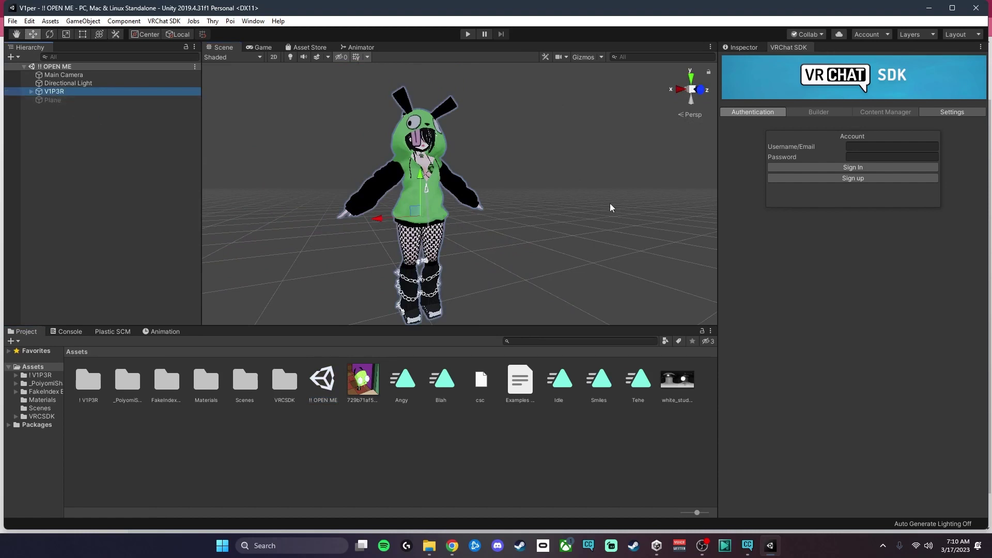
{"action": "left_click", "coordinate": [739, 48]}
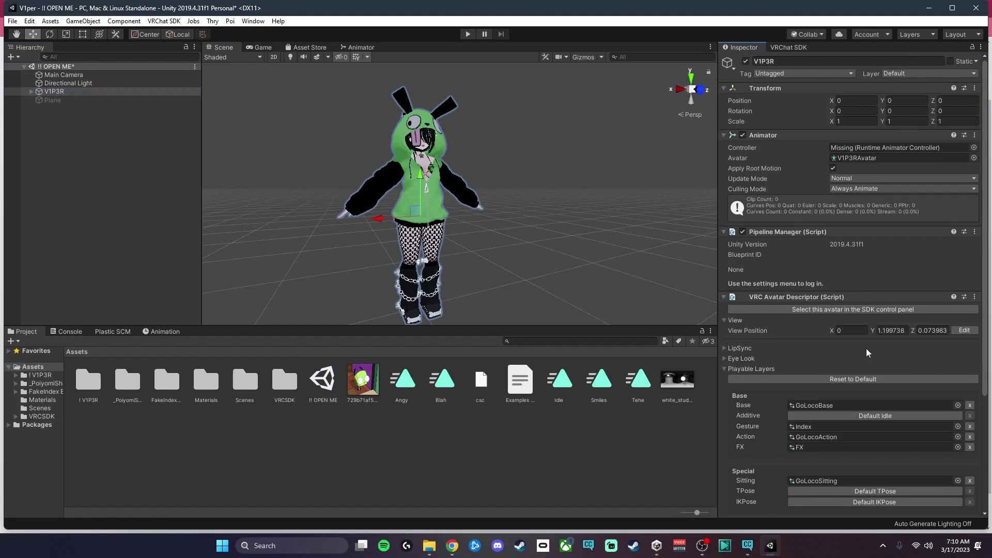
{"action": "scroll", "coordinate": [867, 357], "scroll_direction": "down", "scroll_amount": 3}
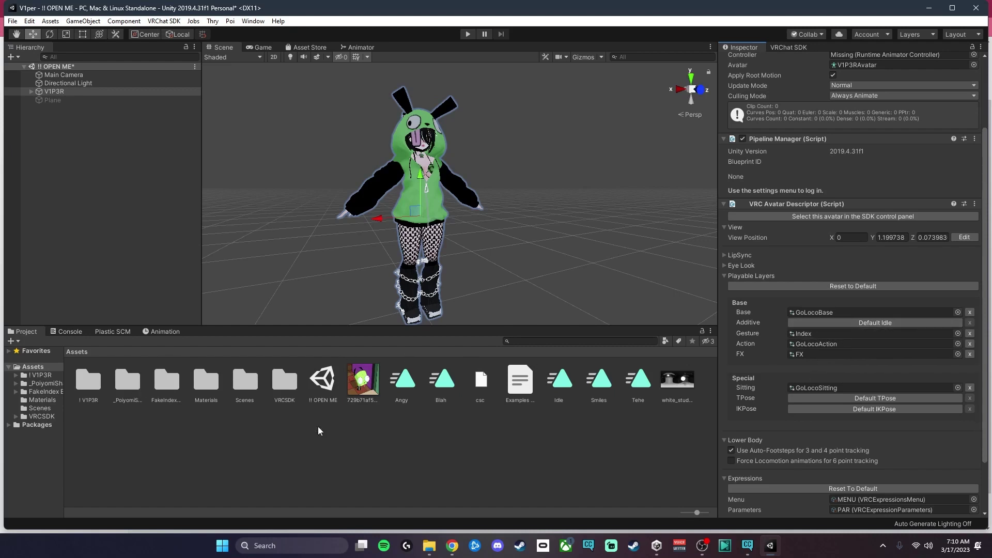
{"action": "scroll", "coordinate": [824, 404], "scroll_direction": "down", "scroll_amount": 3}
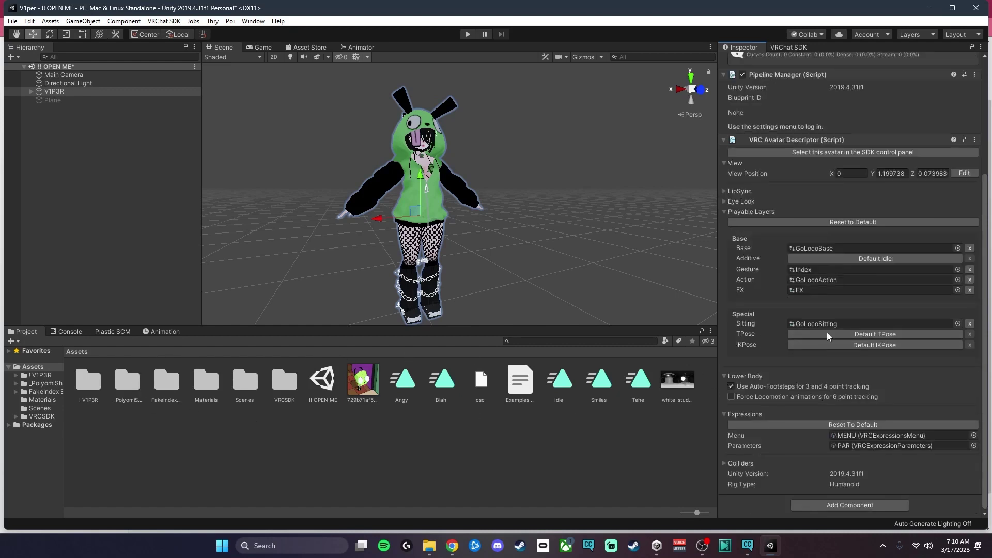
Step: Detach V1P3R's Pipeline Manager from its blueprint ID and return to the VRChat SDK Builder
{"action": "left_click", "coordinate": [783, 48]}
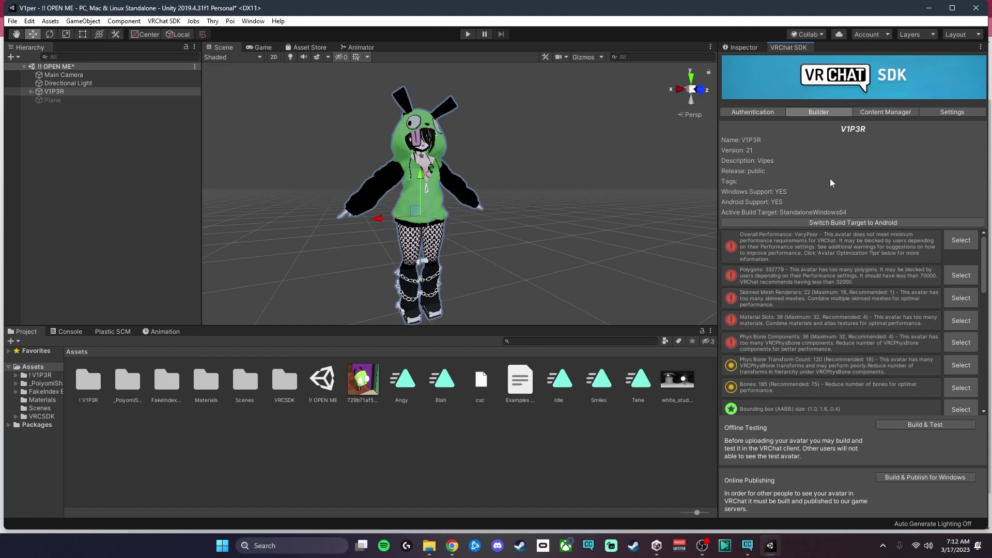
{"action": "left_click", "coordinate": [750, 48]}
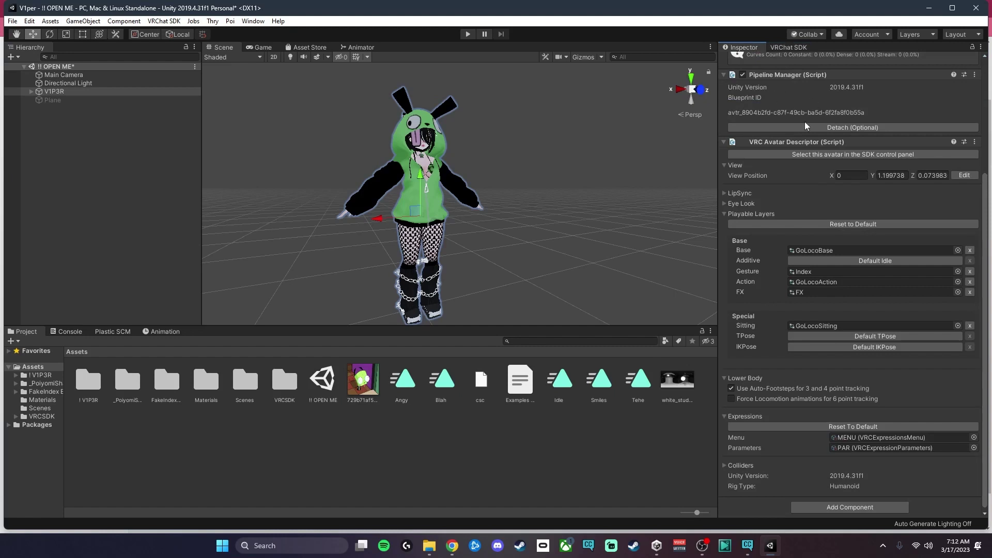
{"action": "scroll", "coordinate": [814, 103], "scroll_direction": "up", "scroll_amount": 3}
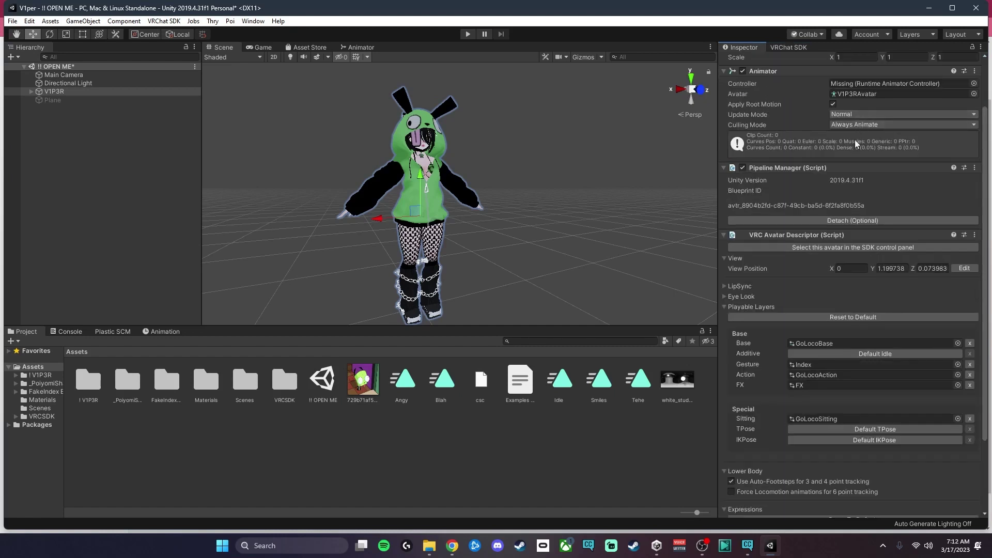
{"action": "left_click", "coordinate": [833, 221]}
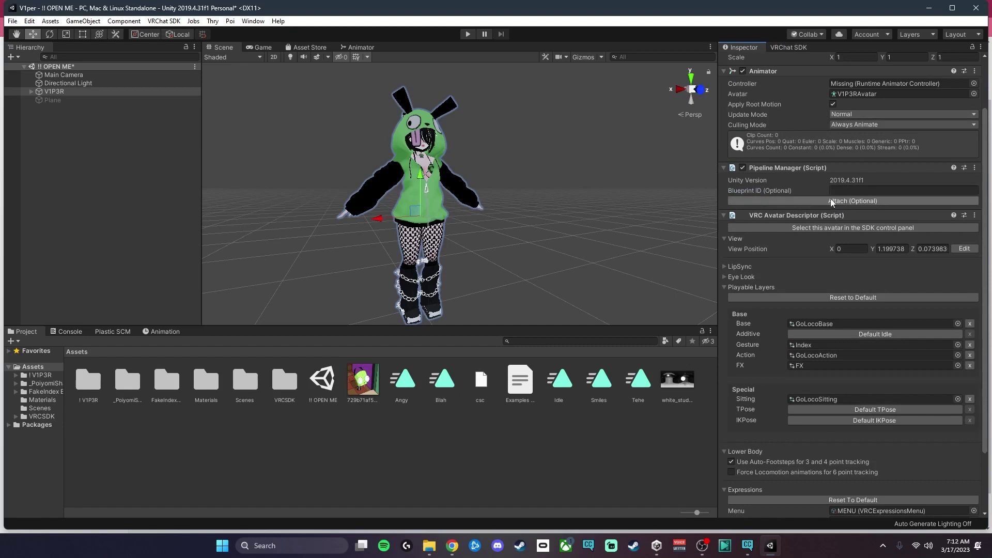
{"action": "left_click", "coordinate": [786, 49]}
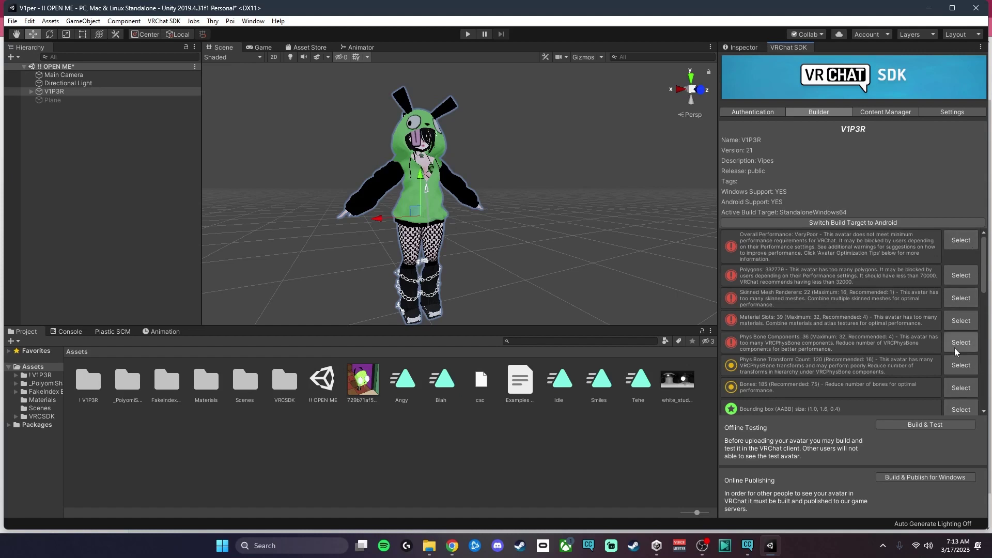
Step: Build & Publish for Windows, accepting automatic anchor overrides in the Bad Lighting Warning
{"action": "left_click", "coordinate": [919, 478]}
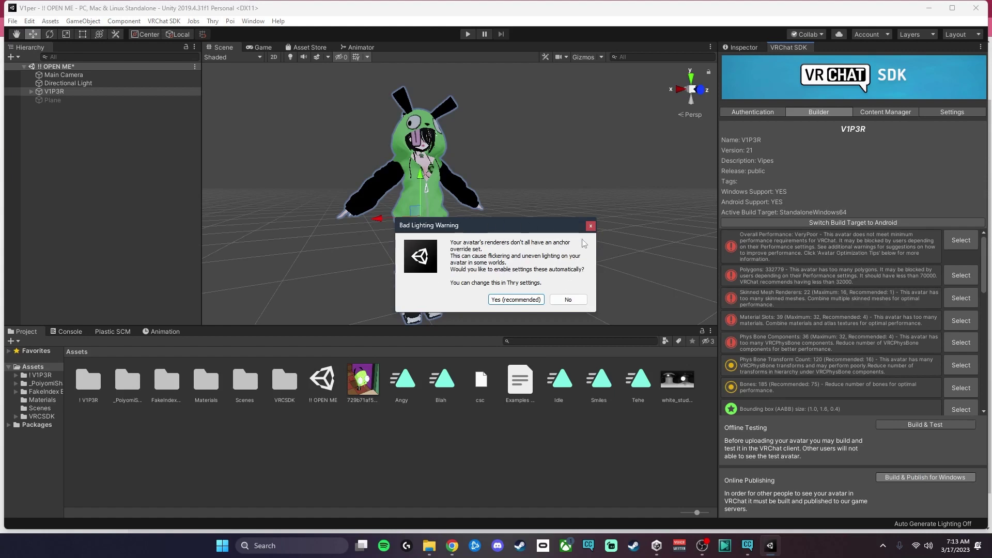
{"action": "left_click", "coordinate": [537, 301]}
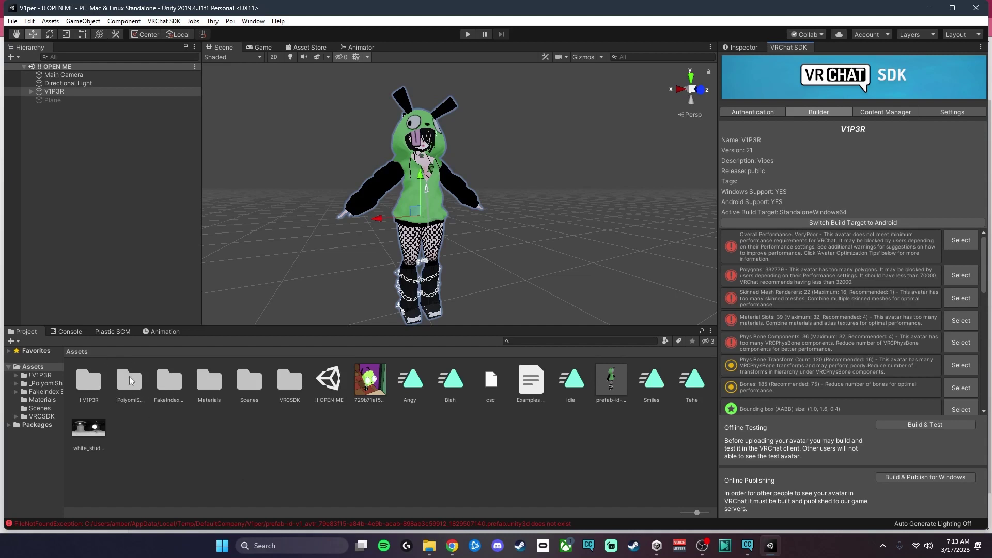
Step: Delete ThryEditor from _PoiyomiShaders/Scripts and retry Build & Publish for Windows
{"action": "double_click", "coordinate": [130, 383]}
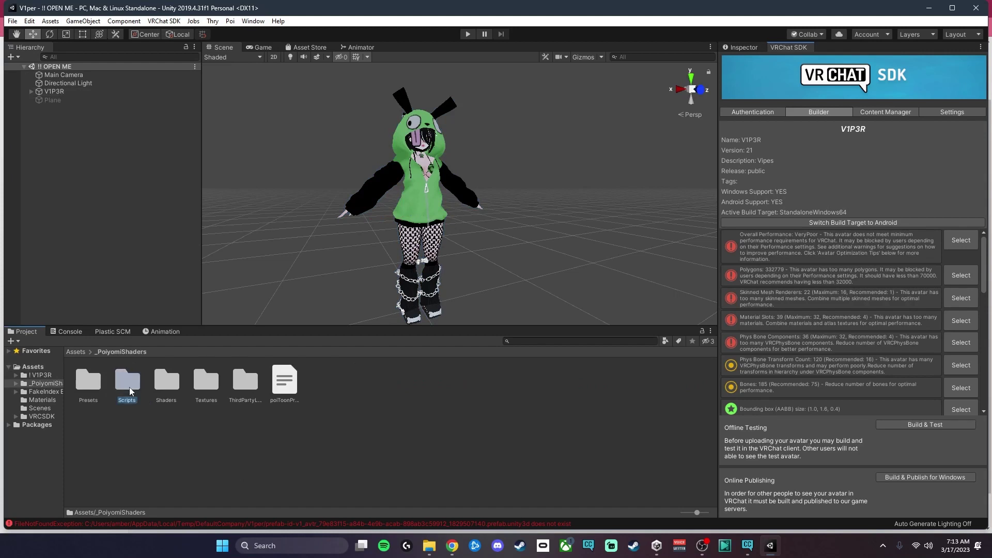
{"action": "double_click", "coordinate": [129, 386]}
{"action": "left_click", "coordinate": [136, 386]}
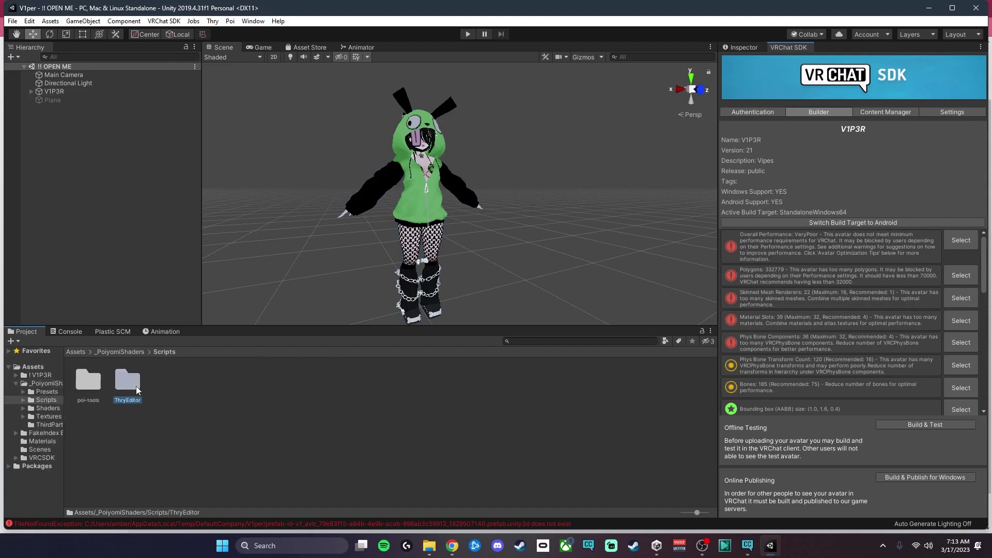
{"action": "key", "text": "Delete"}
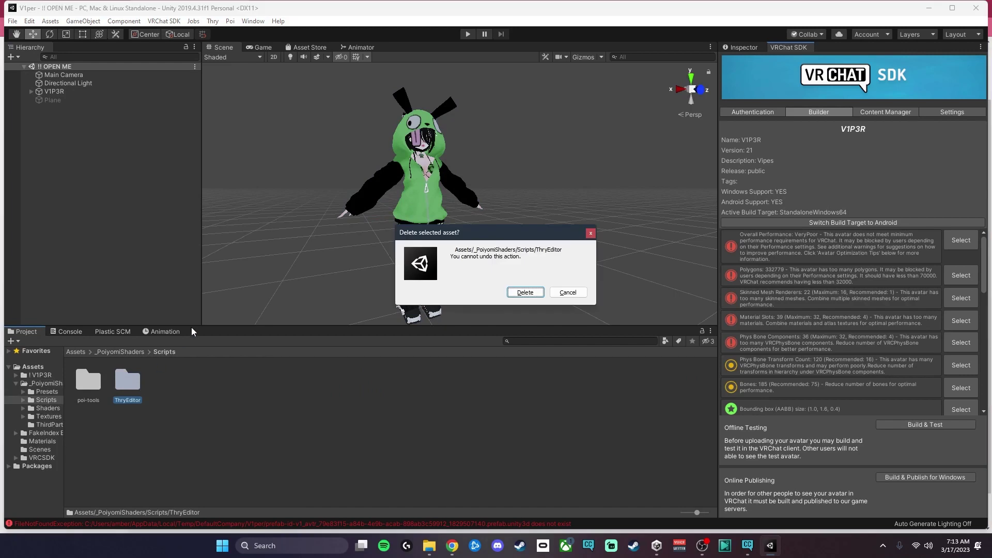
{"action": "left_click", "coordinate": [525, 292]}
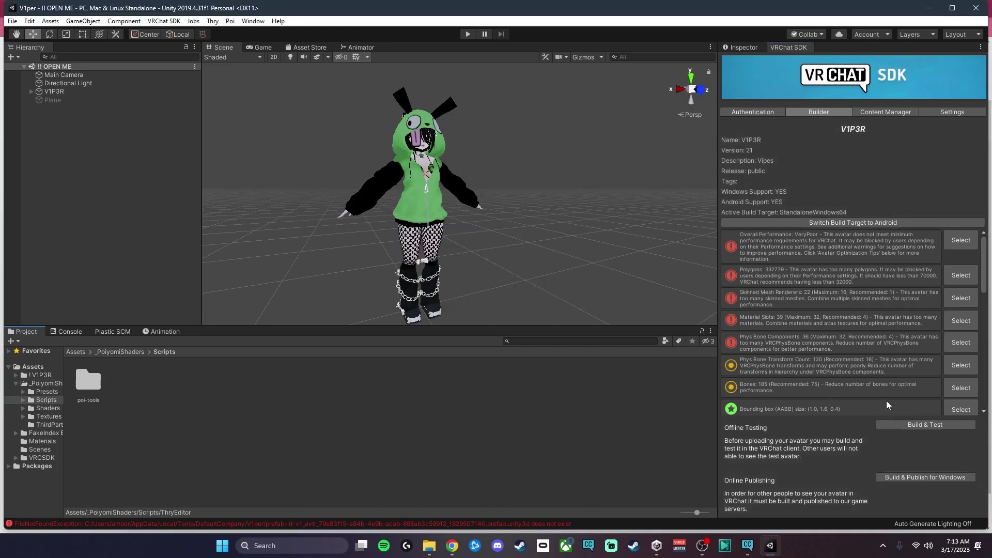
{"action": "left_click", "coordinate": [904, 478]}
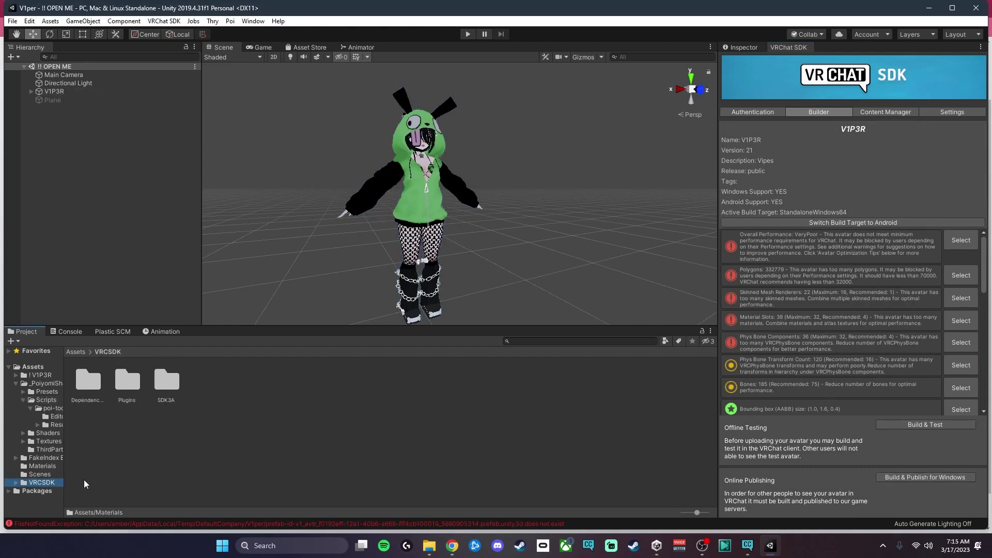
Step: Delete the VRCSDK folder from Assets and confirm the deletion
{"action": "key", "text": "Delete"}
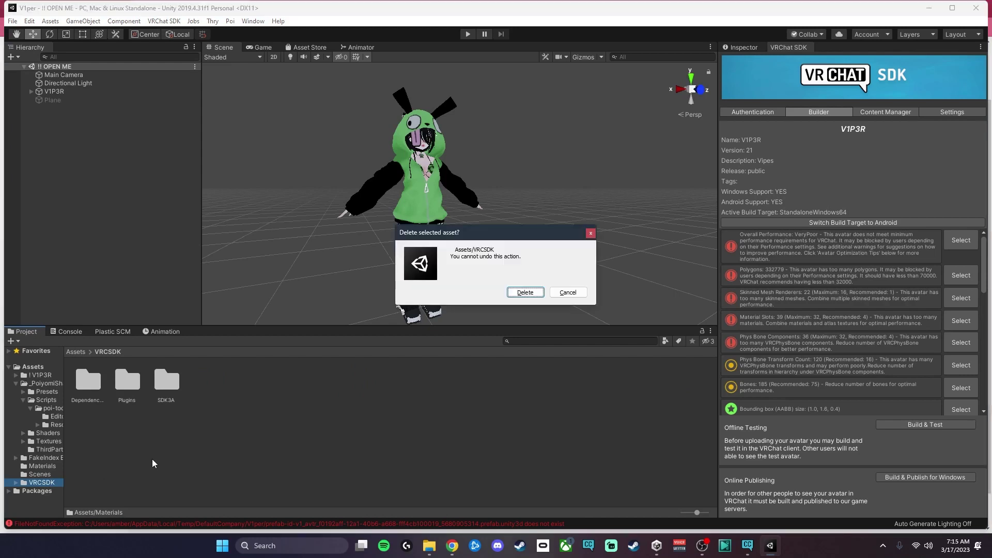
{"action": "left_click", "coordinate": [524, 293]}
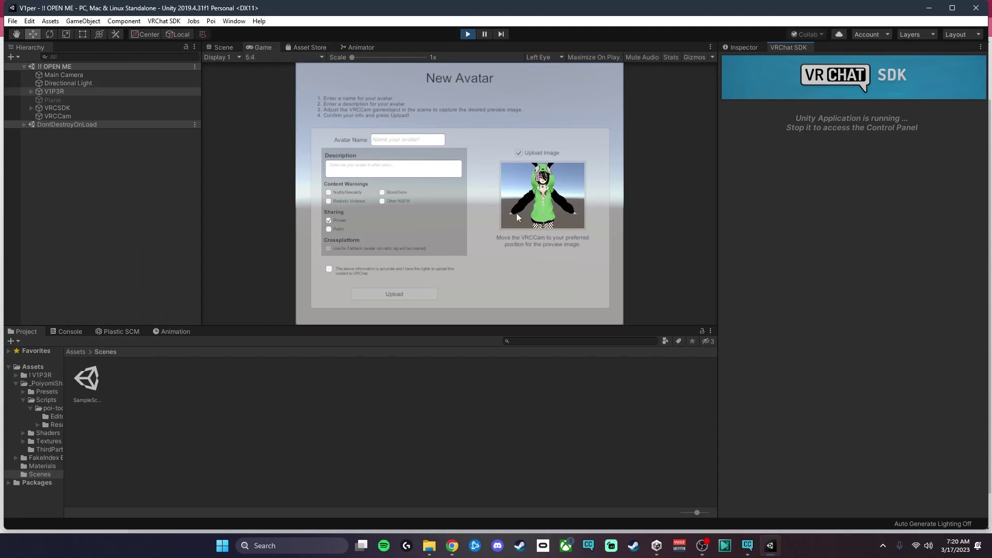
Step: Name the avatar V1per, confirm the content rights, and upload it to VRChat
{"action": "left_click", "coordinate": [396, 140]}
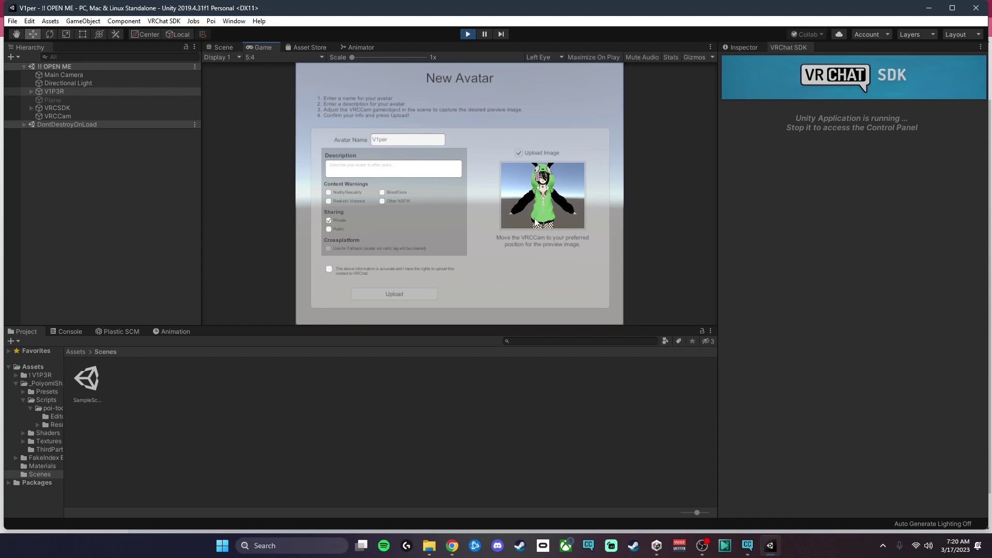
{"action": "left_click", "coordinate": [215, 48]}
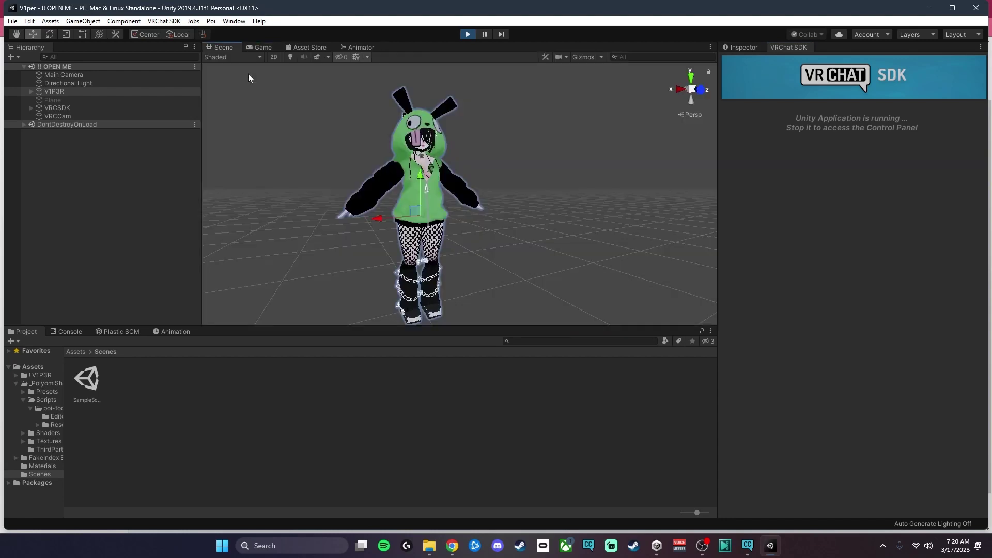
{"action": "scroll", "coordinate": [345, 138], "scroll_direction": "down", "scroll_amount": 5}
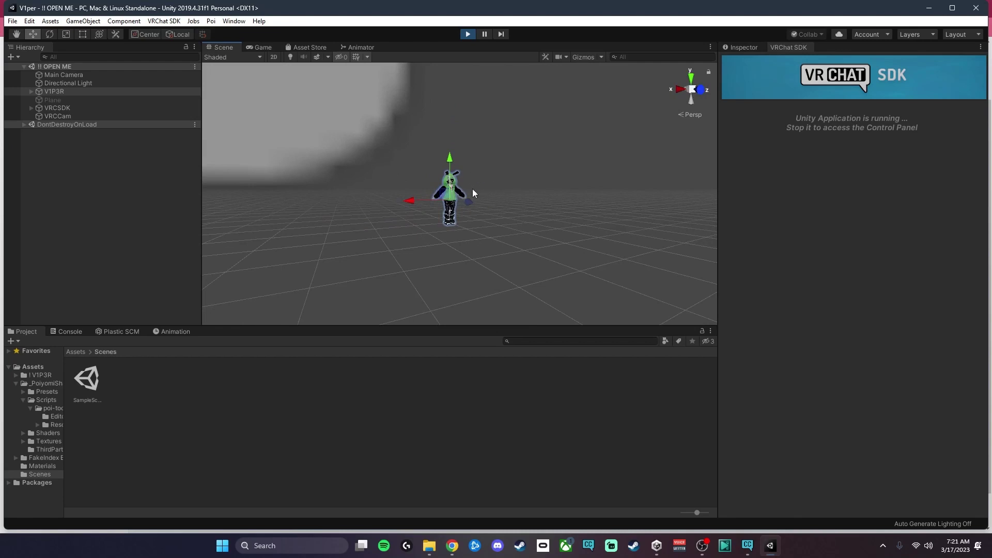
{"action": "left_click", "coordinate": [260, 49]}
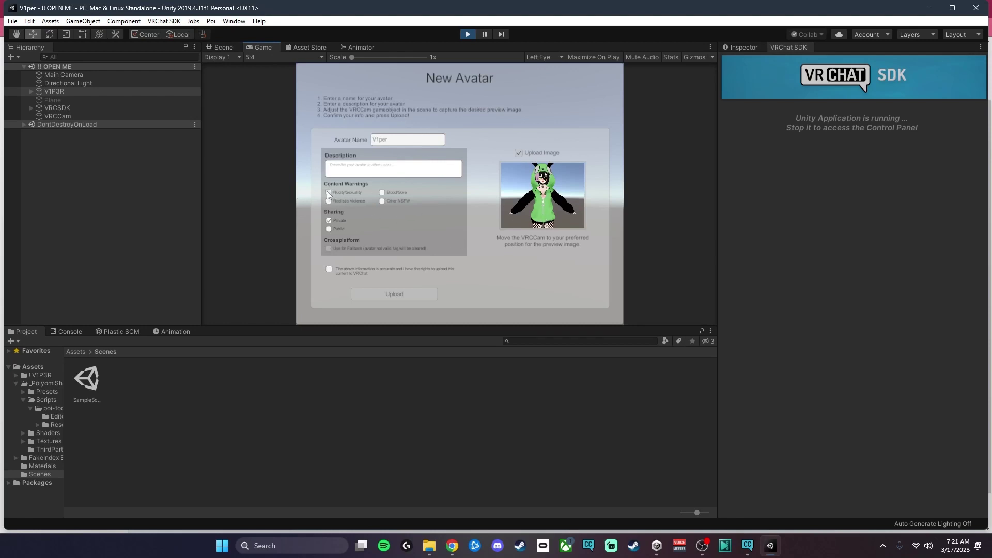
{"action": "left_click", "coordinate": [329, 269]}
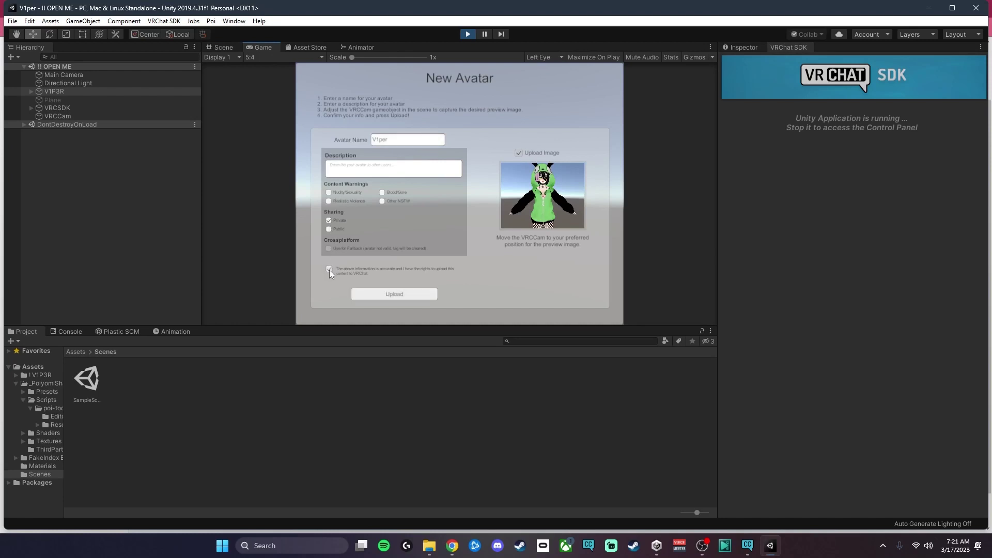
{"action": "left_click", "coordinate": [411, 293]}
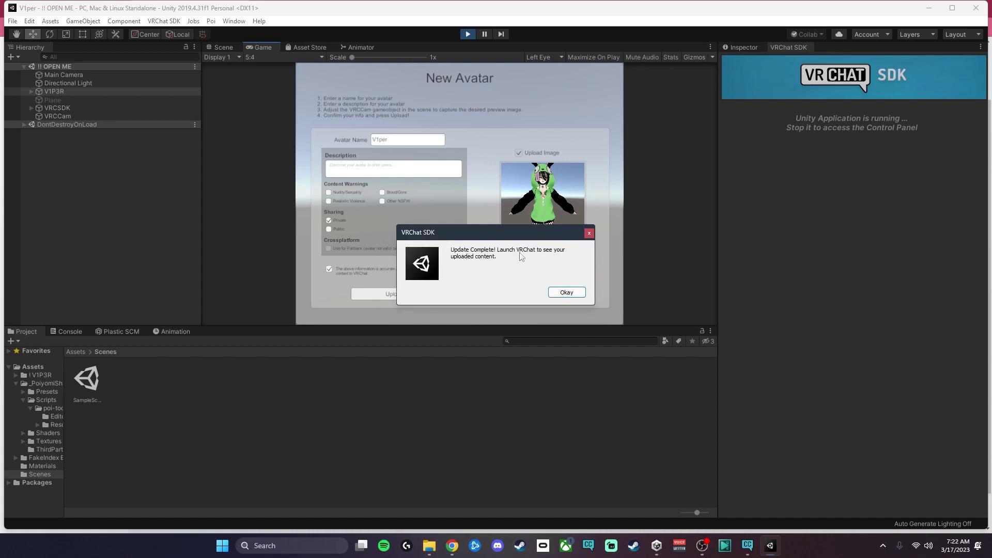
{"action": "left_click", "coordinate": [563, 293]}
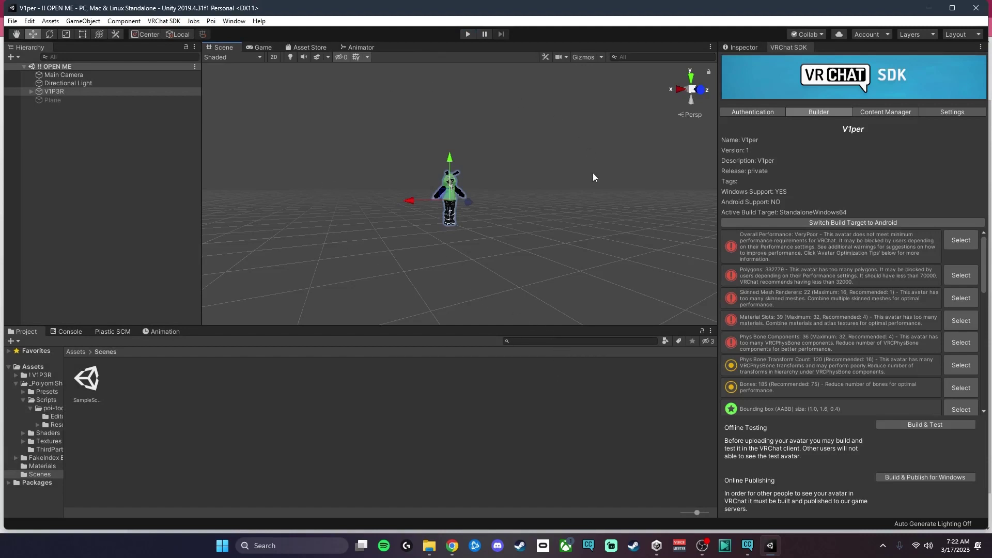
Step: Create an Avatars-template project named 'V1per Quest' in Creator Companion and open it in Unity
{"action": "left_click", "coordinate": [747, 546]}
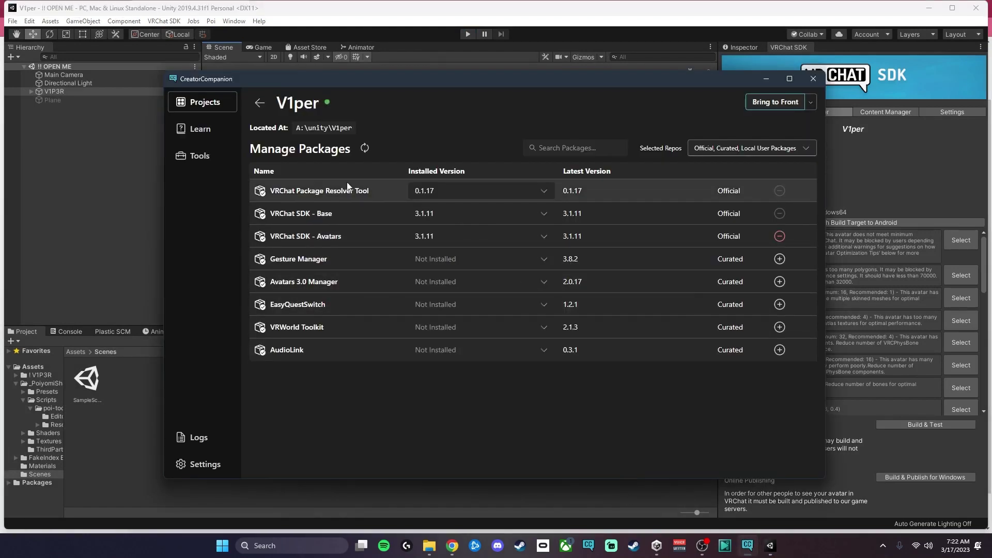
{"action": "left_click", "coordinate": [212, 109]}
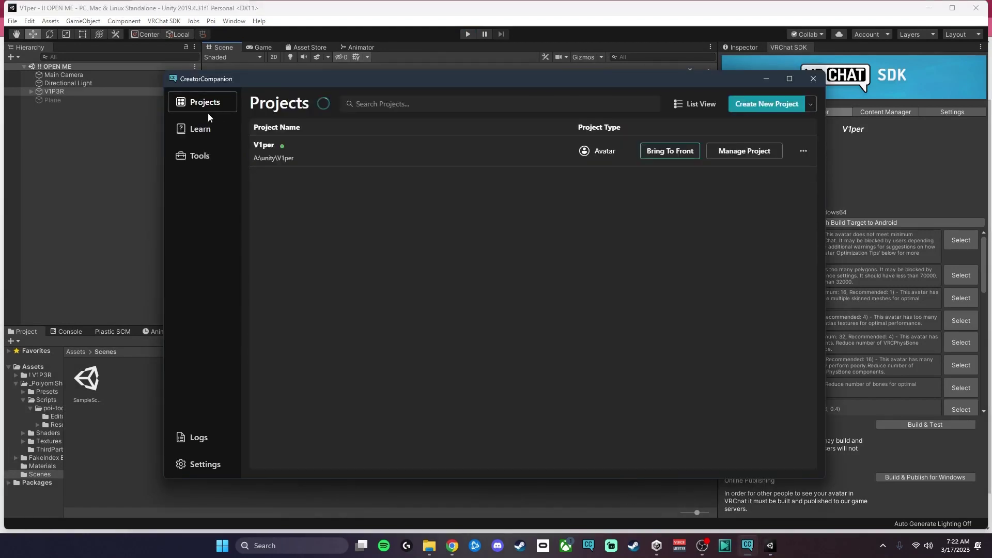
{"action": "left_click", "coordinate": [777, 104]}
{"action": "left_click_drag", "start_coordinate": [362, 226], "coordinate": [244, 229]}
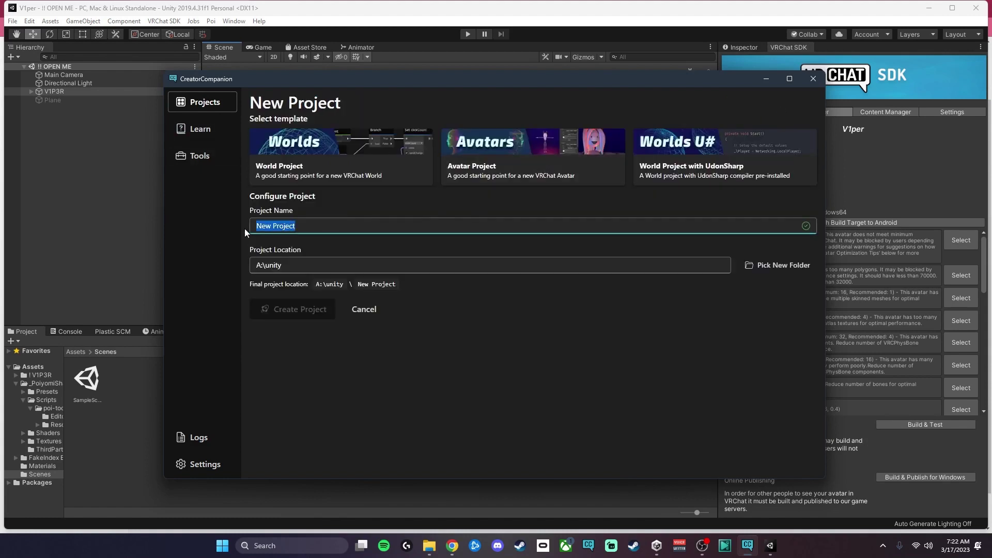
{"action": "type", "text": "V1per Quest"}
{"action": "left_click", "coordinate": [504, 167]}
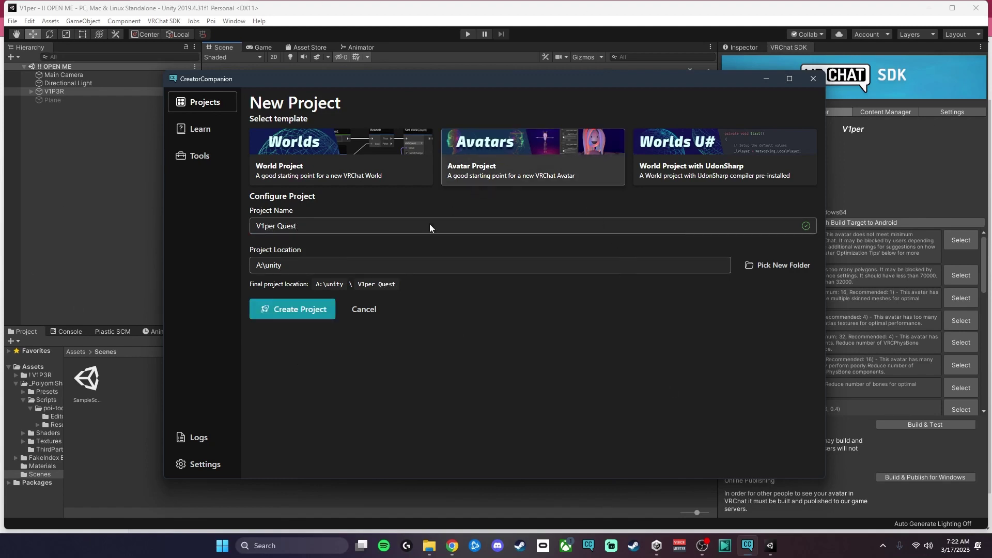
{"action": "left_click", "coordinate": [287, 309]}
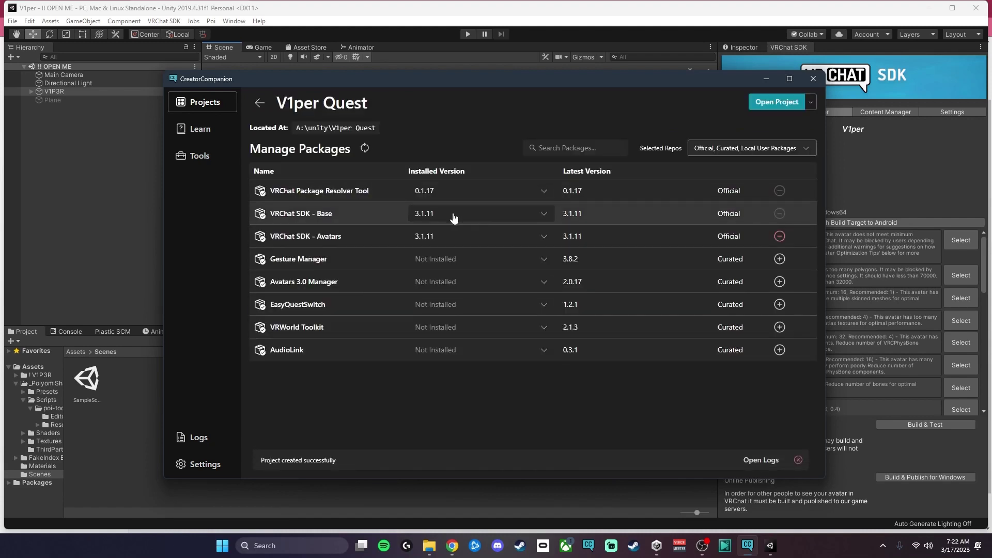
{"action": "left_click", "coordinate": [784, 101]}
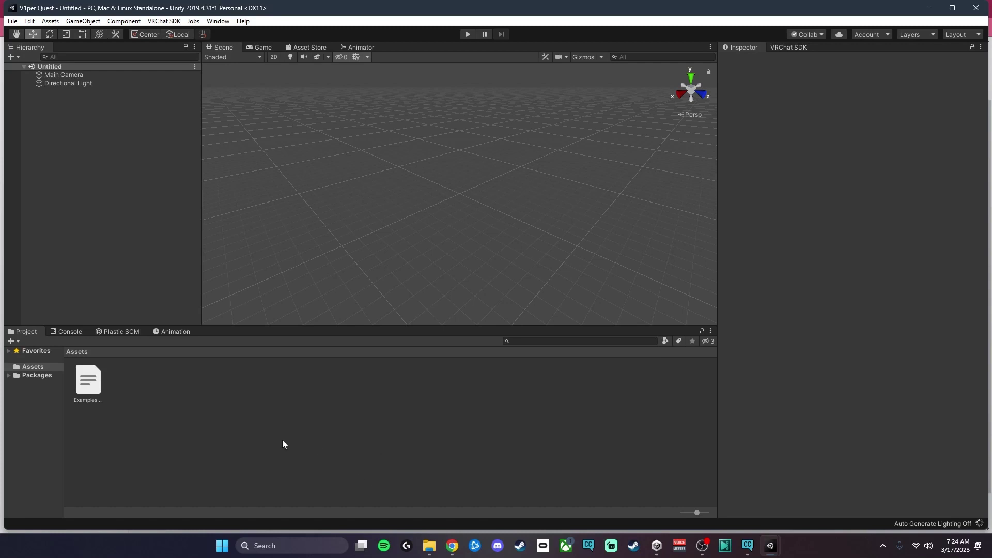
Step: Import the V1P3R Quest unitypackage from the avatar packages folder into the project
{"action": "left_click", "coordinate": [429, 545]}
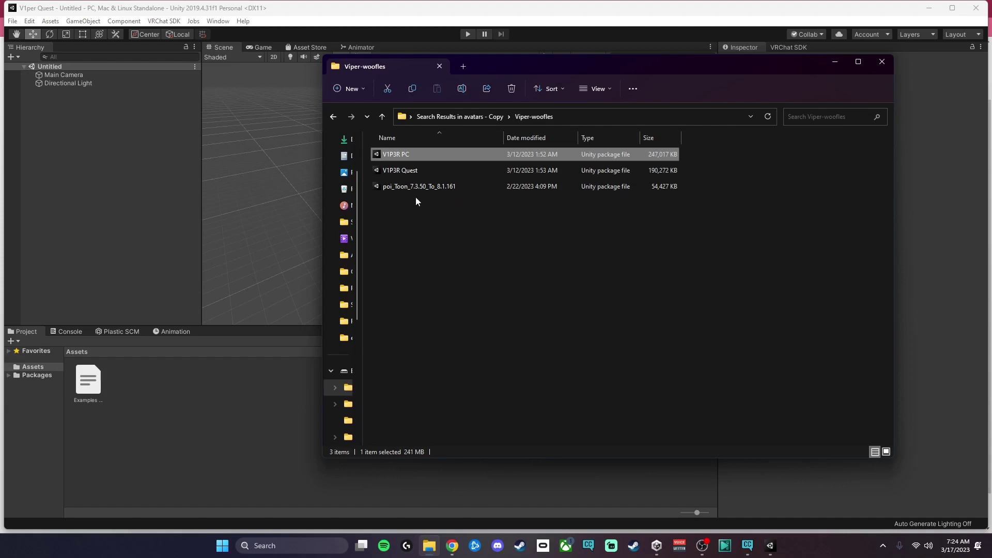
{"action": "double_click", "coordinate": [411, 171]}
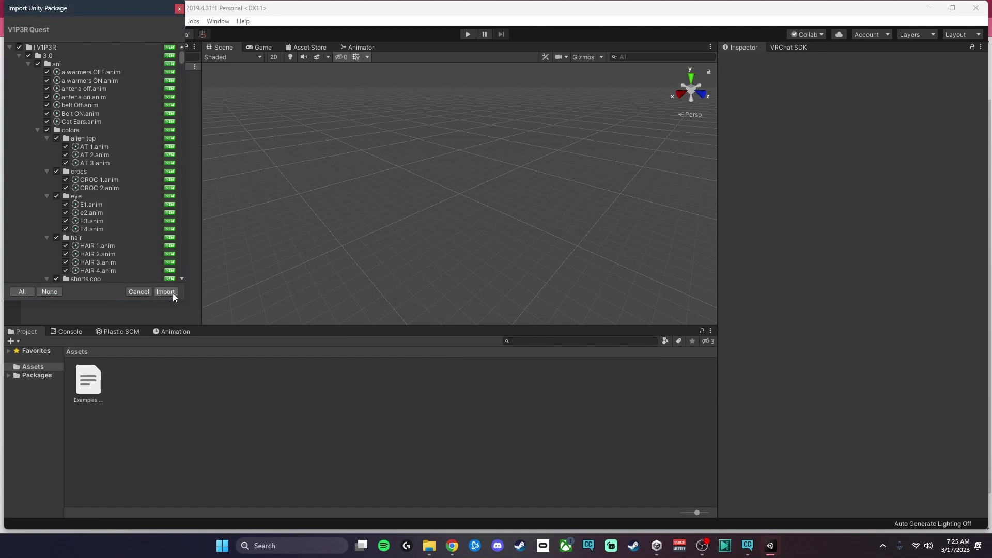
{"action": "left_click", "coordinate": [165, 292]}
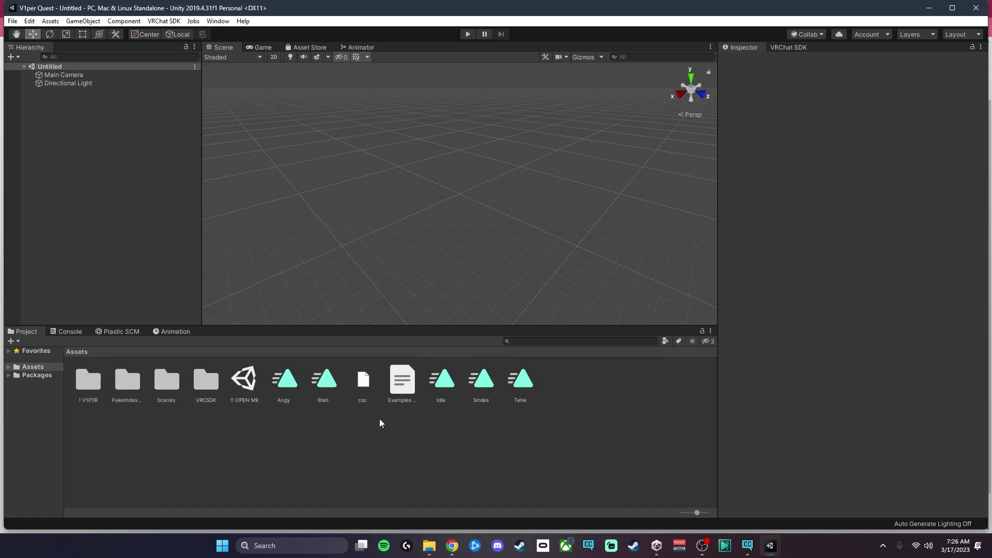
Step: Open the !! OPEN ME scene and select the V1P3R avatar in the Hierarchy
{"action": "double_click", "coordinate": [243, 389]}
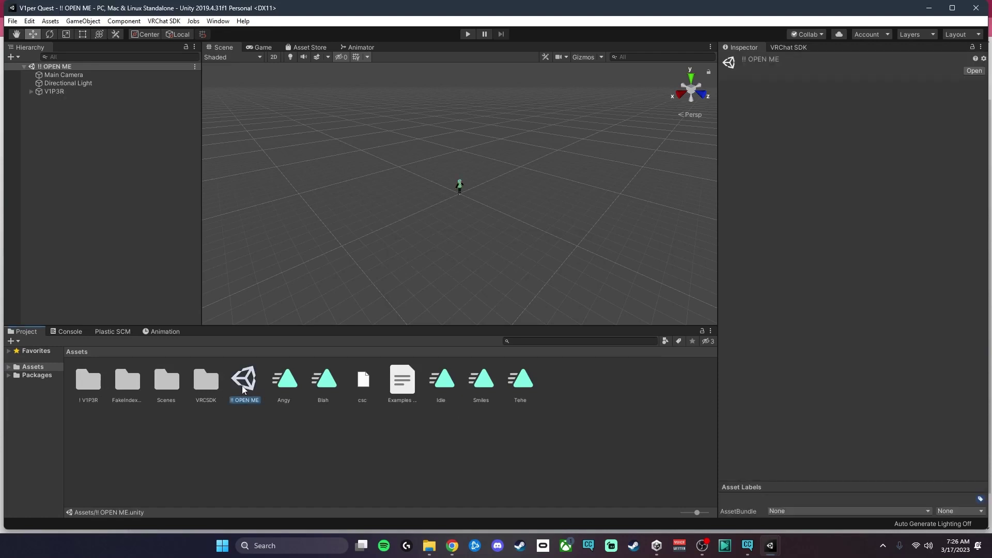
{"action": "left_click", "coordinate": [57, 91]}
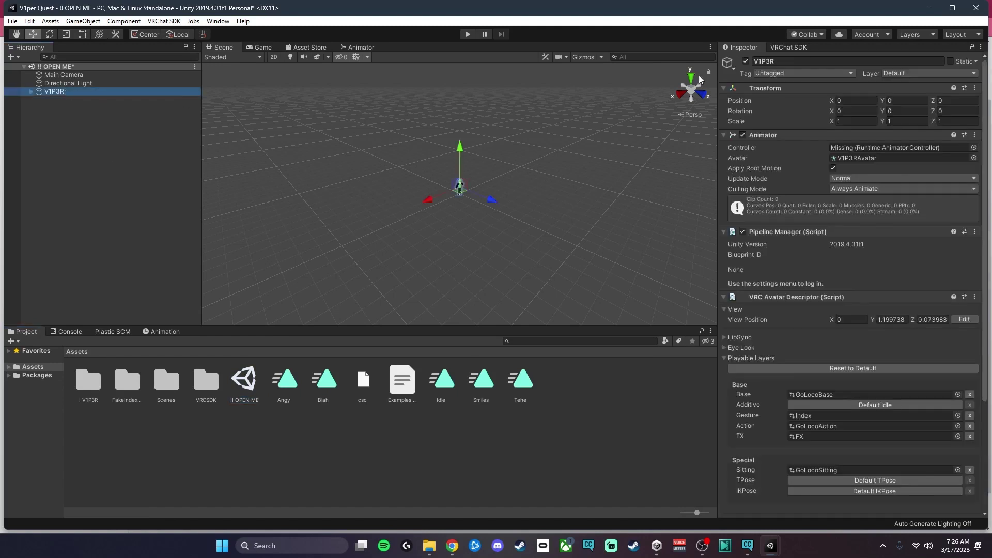
{"action": "scroll", "coordinate": [801, 287], "scroll_direction": "down", "scroll_amount": 6}
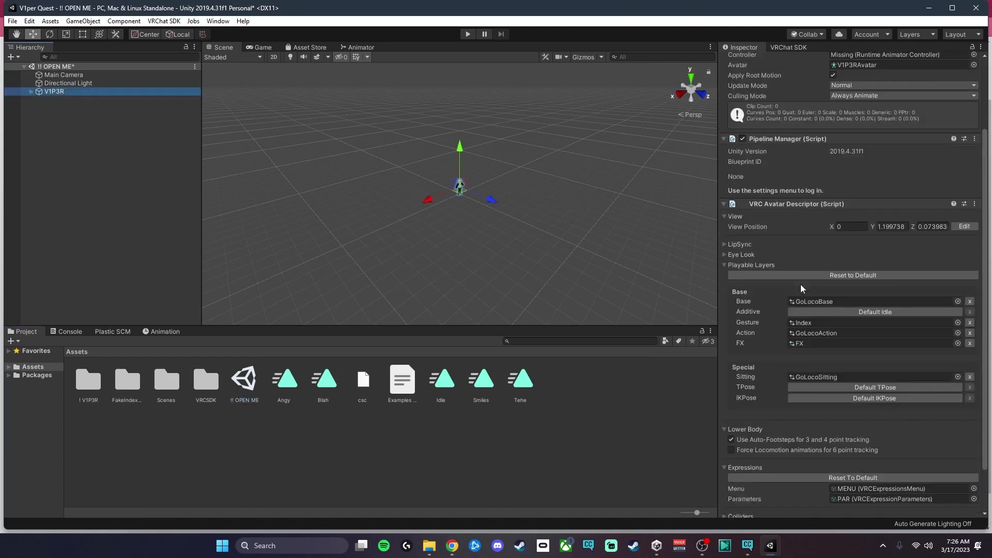
{"action": "scroll", "coordinate": [799, 129], "scroll_direction": "up", "scroll_amount": 8}
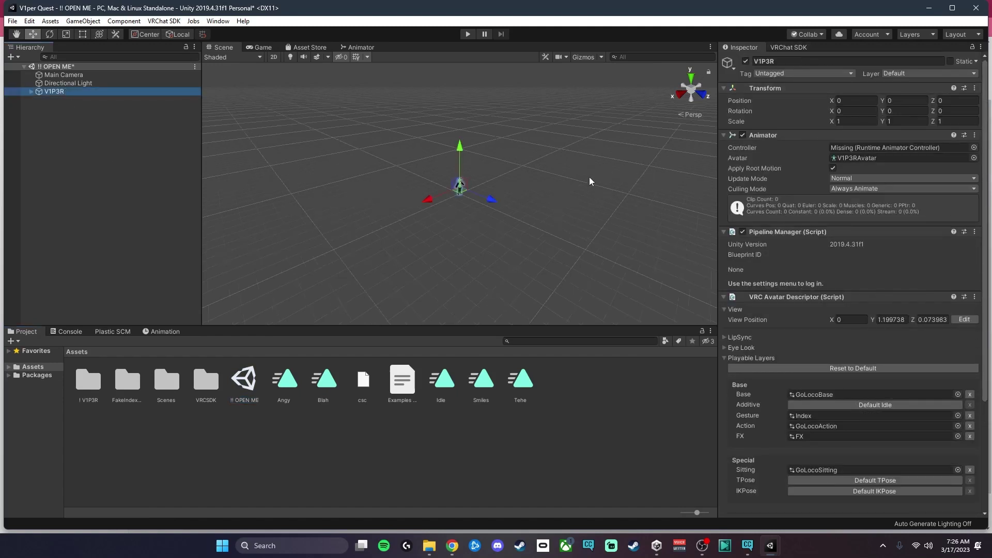
{"action": "scroll", "coordinate": [518, 169], "scroll_direction": "up", "scroll_amount": 5}
{"action": "scroll", "coordinate": [517, 135], "scroll_direction": "up", "scroll_amount": 3}
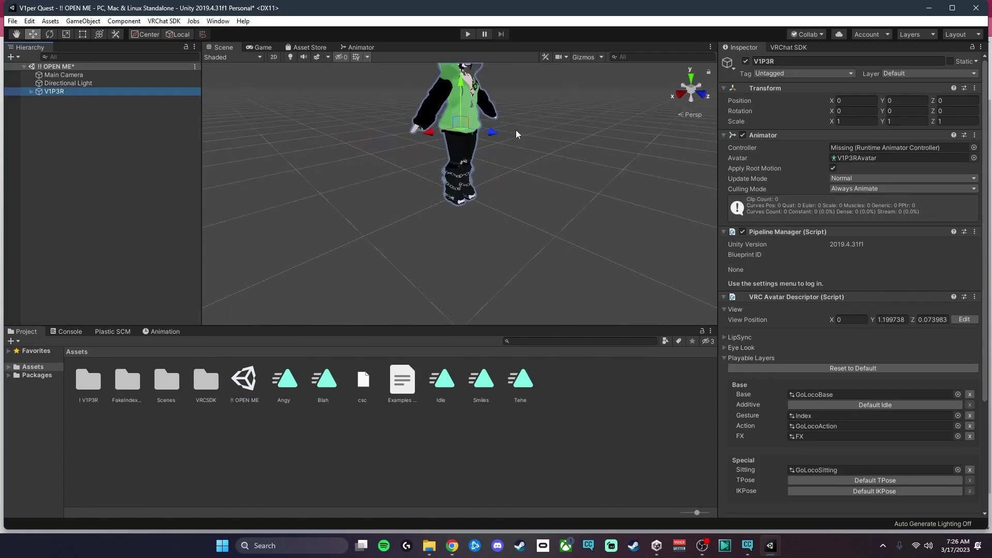
Step: Frame the avatar's head in the Scene view and show the VRChat SDK builder
{"action": "middle_click_drag", "start_coordinate": [515, 133], "coordinate": [527, 169]}
{"action": "scroll", "coordinate": [519, 186], "scroll_direction": "down", "scroll_amount": 3}
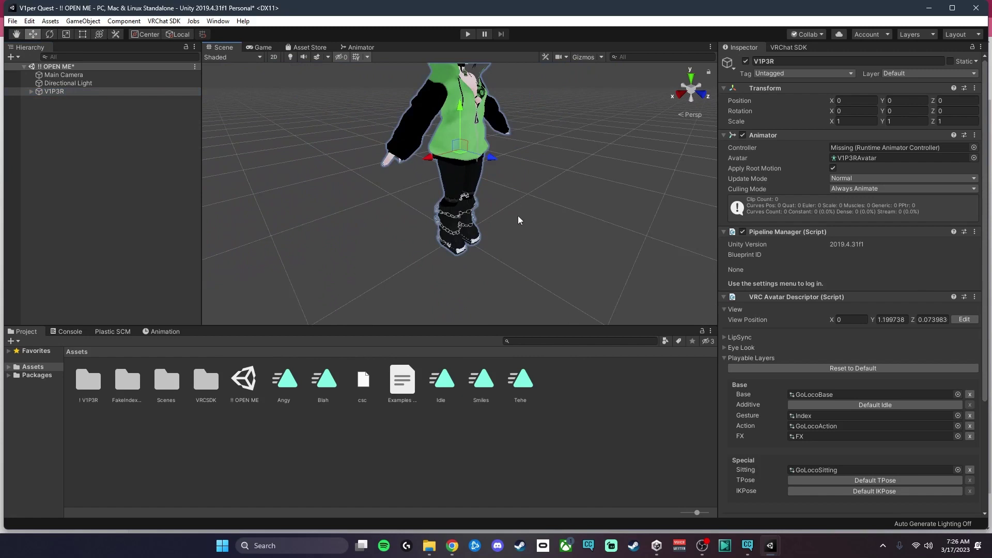
{"action": "middle_click_drag", "start_coordinate": [521, 221], "coordinate": [495, 257]}
{"action": "left_click", "coordinate": [795, 49]}
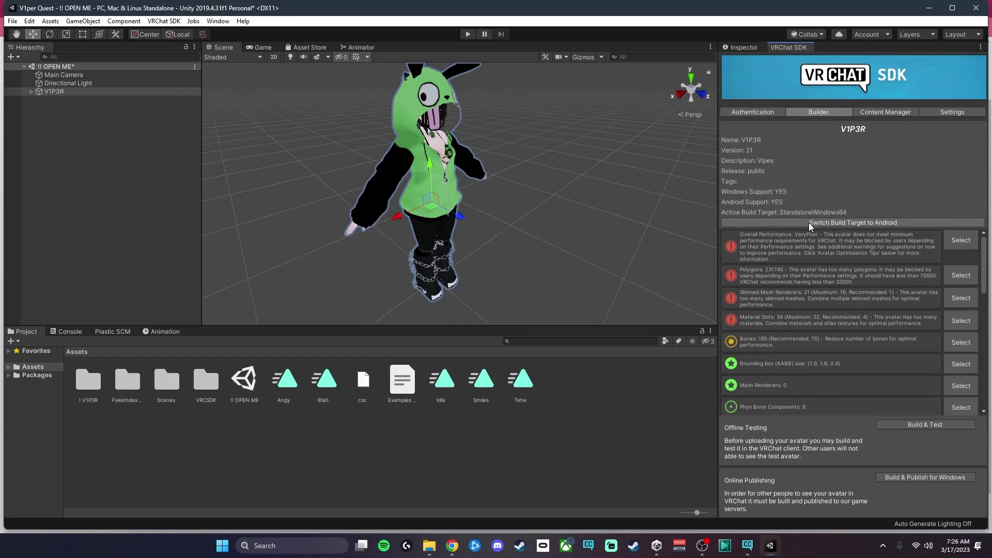
Step: Switch the build target to Android and confirm the change
{"action": "left_click", "coordinate": [849, 223]}
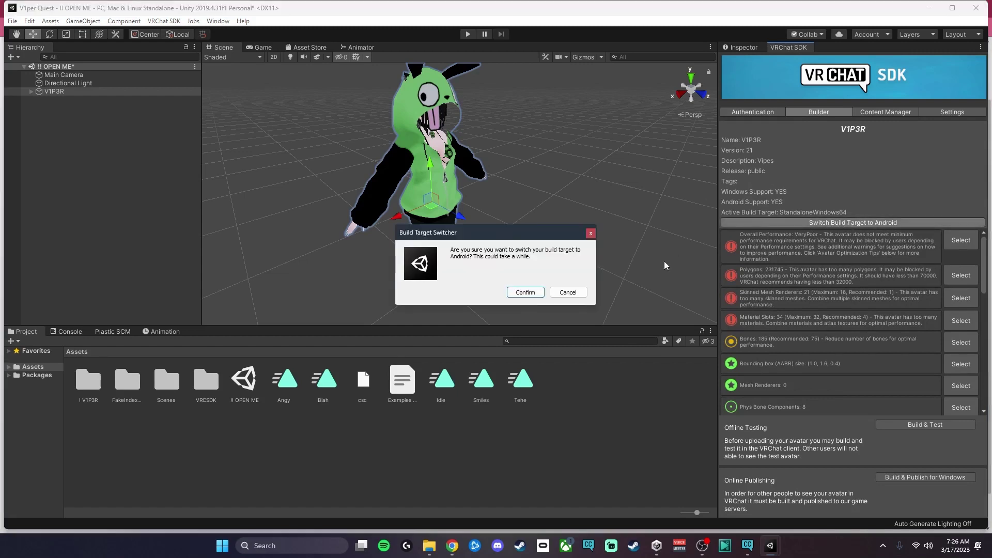
{"action": "left_click", "coordinate": [518, 293]}
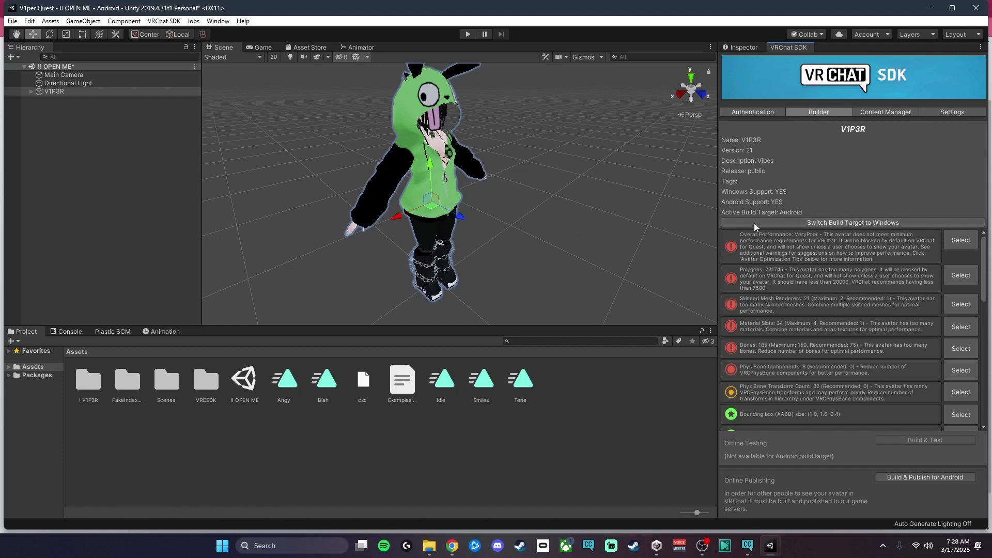
Step: Detach V1P3R's current blueprint ID and find the uploaded V1per avatar by searching 'V1p'
{"action": "left_click", "coordinate": [732, 50]}
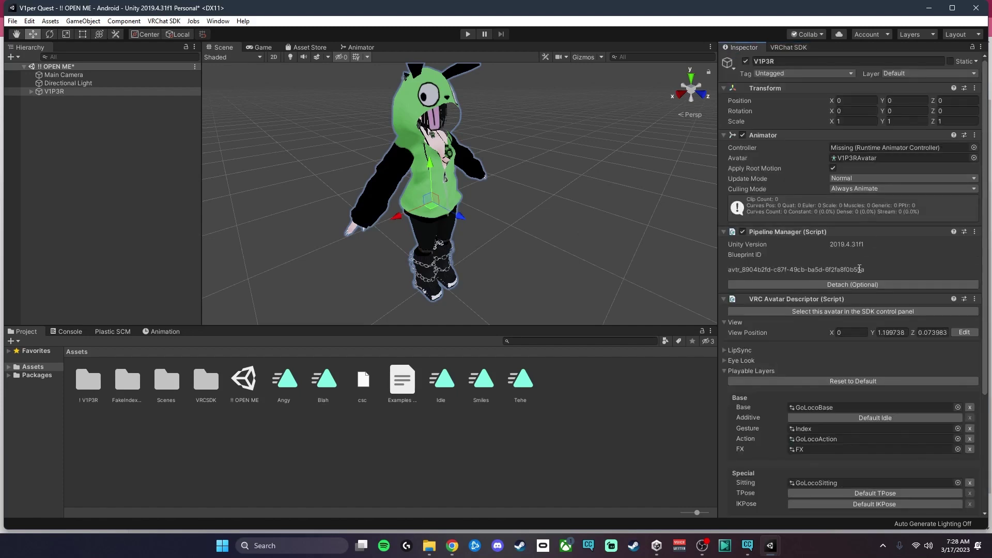
{"action": "left_click", "coordinate": [855, 284]}
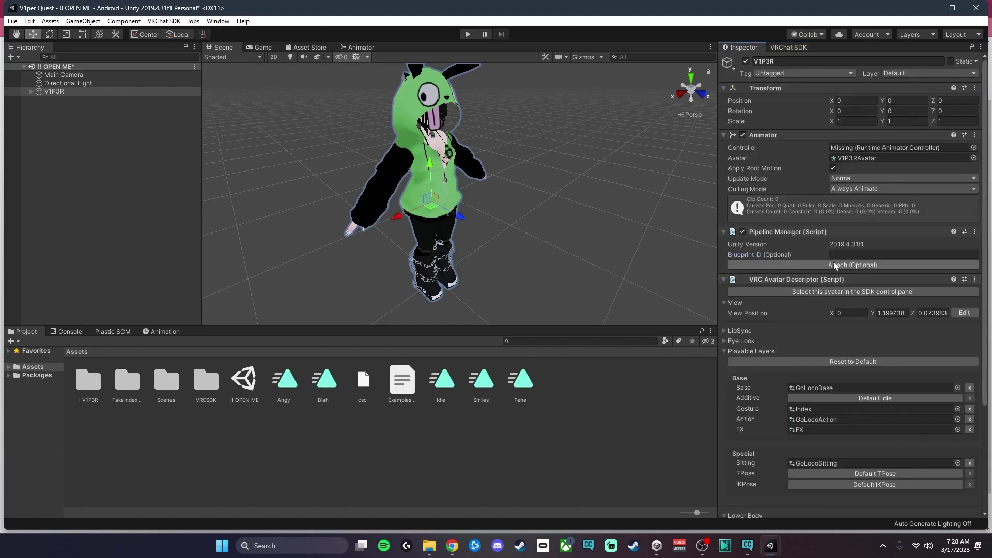
{"action": "left_click", "coordinate": [789, 48]}
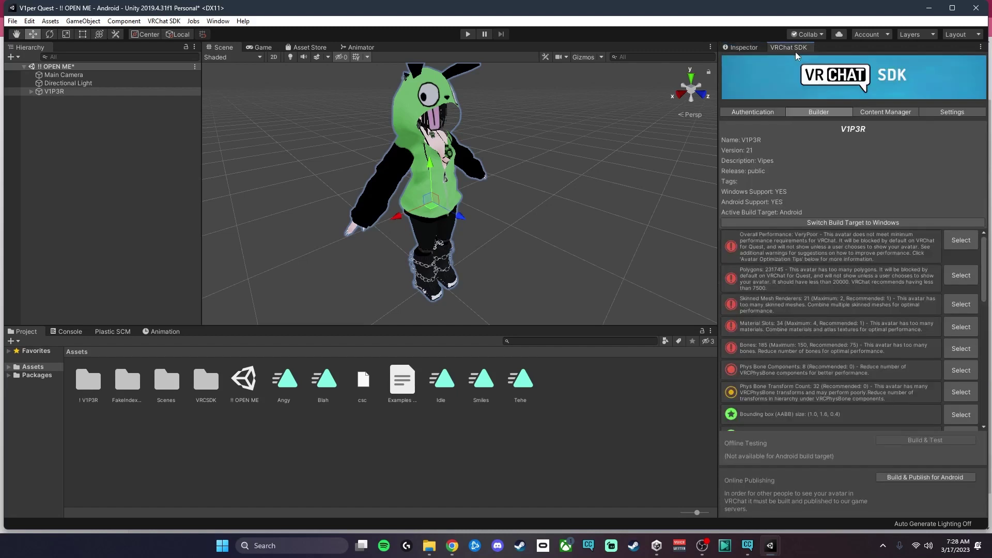
{"action": "left_click", "coordinate": [877, 120]}
{"action": "left_click", "coordinate": [853, 139]}
{"action": "type", "text": "V"}
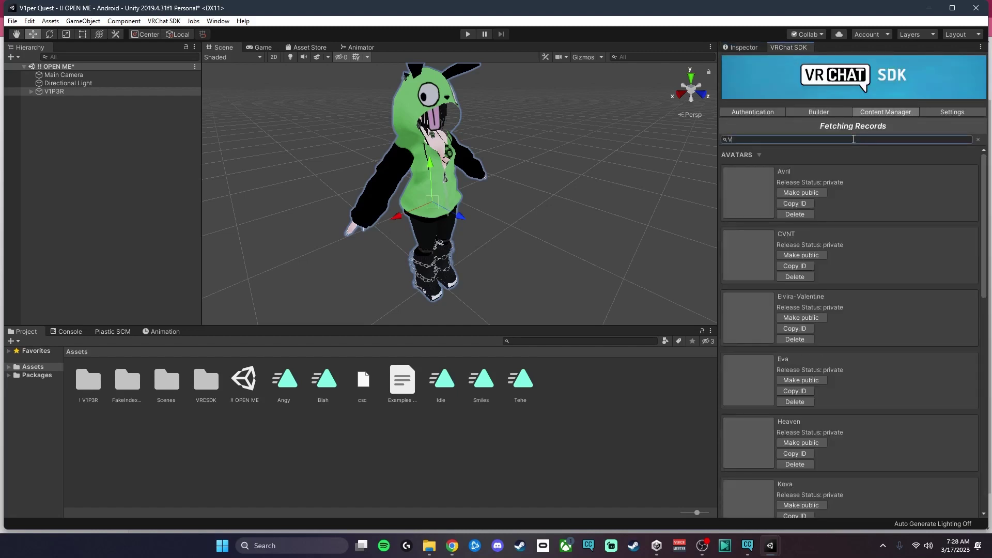
{"action": "type", "text": "1p"}
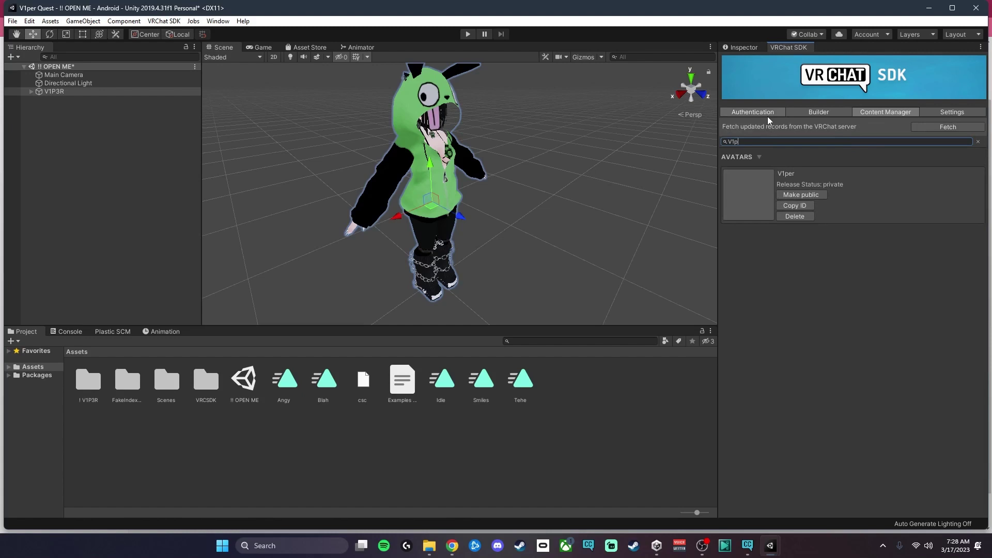
Step: Paste the V1per blueprint ID into the Pipeline Manager and attach it
{"action": "left_click", "coordinate": [744, 47]}
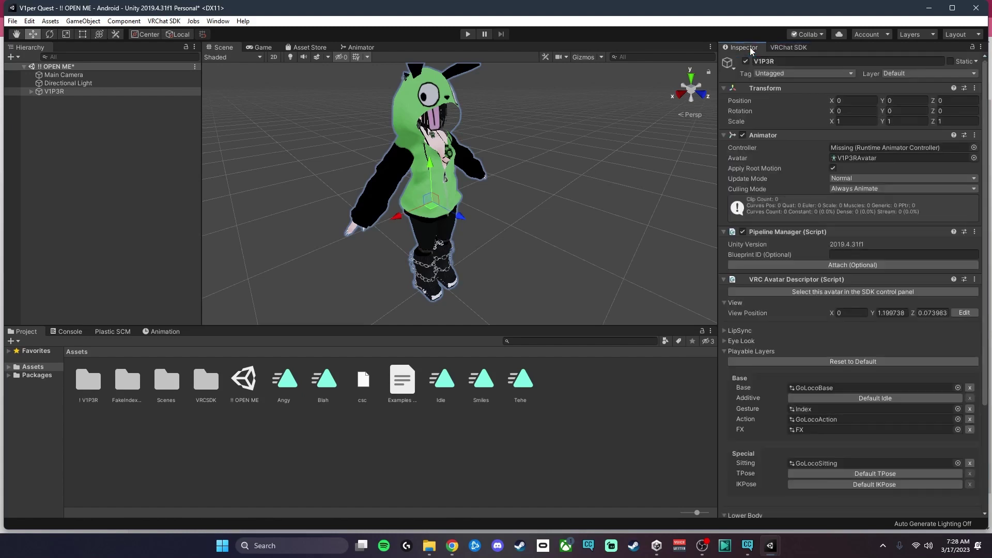
{"action": "left_click", "coordinate": [855, 254]}
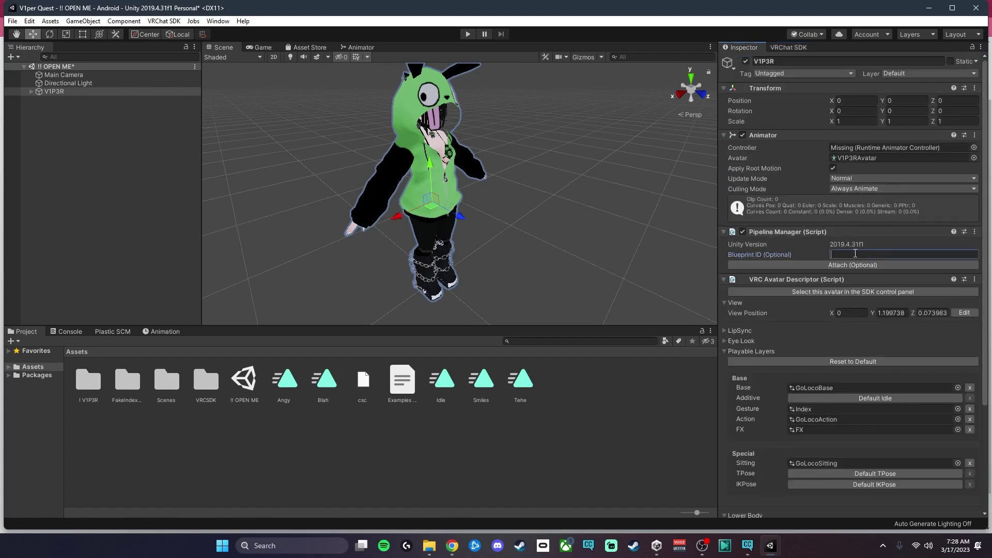
{"action": "type", "text": "avtr_f0192aff-12a1-40b6-a668-fff4cb100019"}
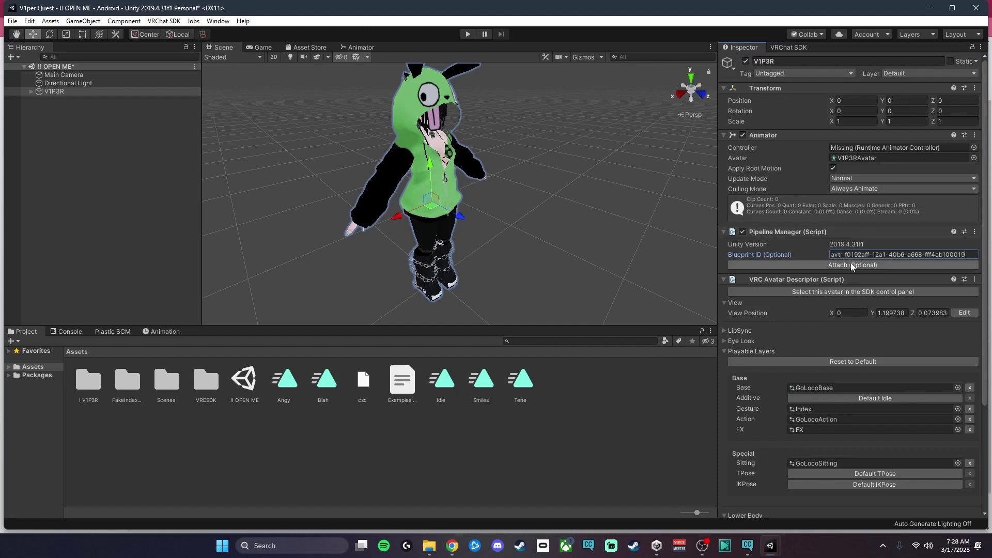
{"action": "left_click", "coordinate": [853, 265]}
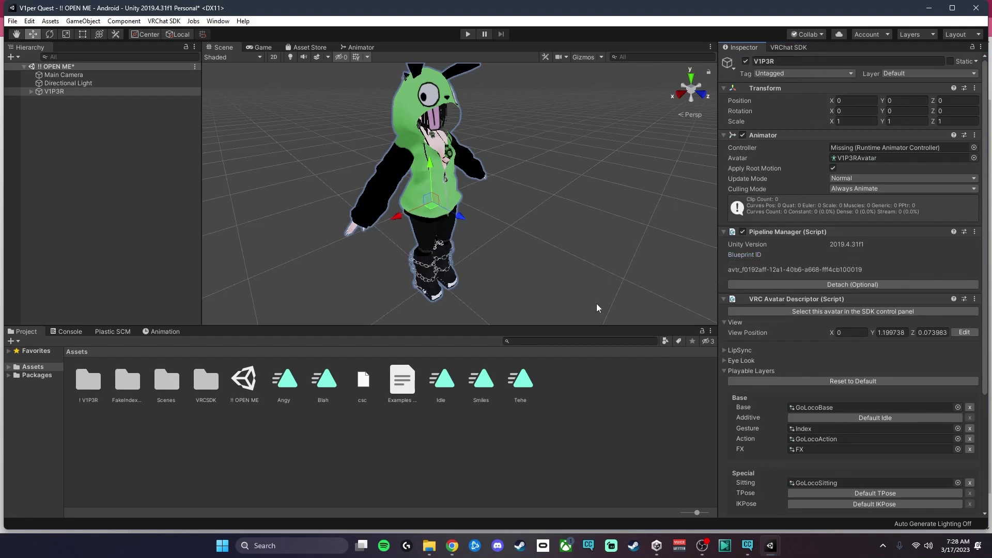
{"action": "left_click", "coordinate": [9, 367]}
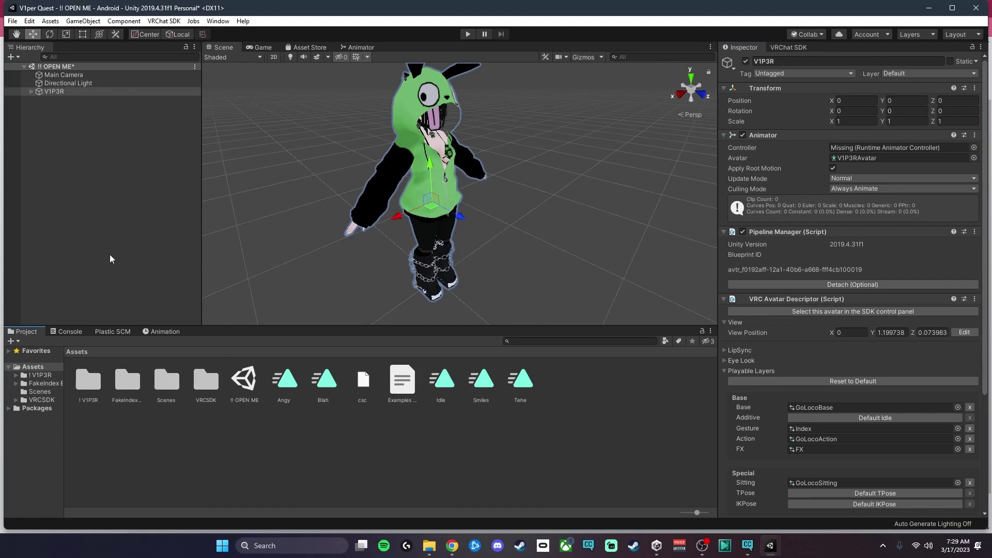
Step: Delete the VRCSDK folder from Assets, then reselect V1P3R for the VRChat SDK panel
{"action": "left_click", "coordinate": [42, 399]}
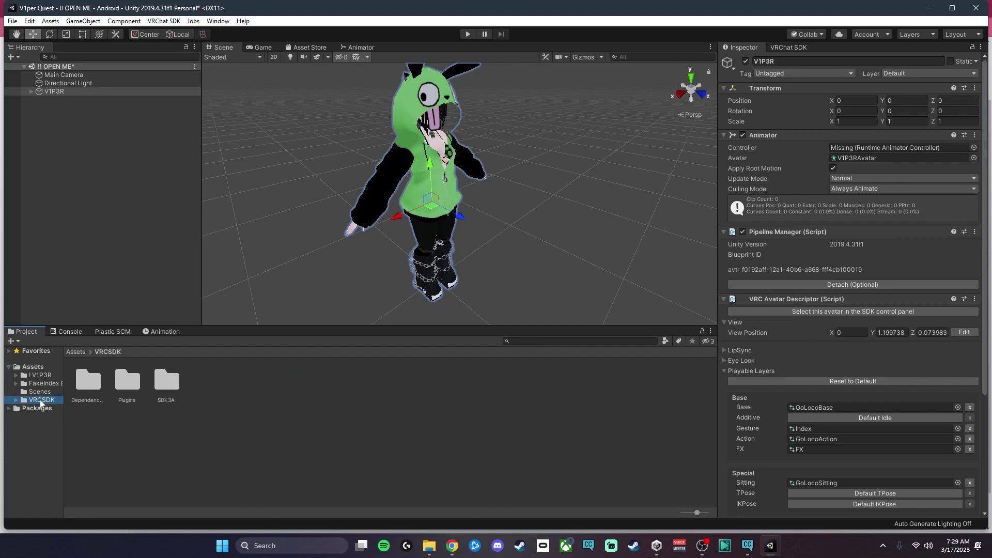
{"action": "key", "text": "Delete"}
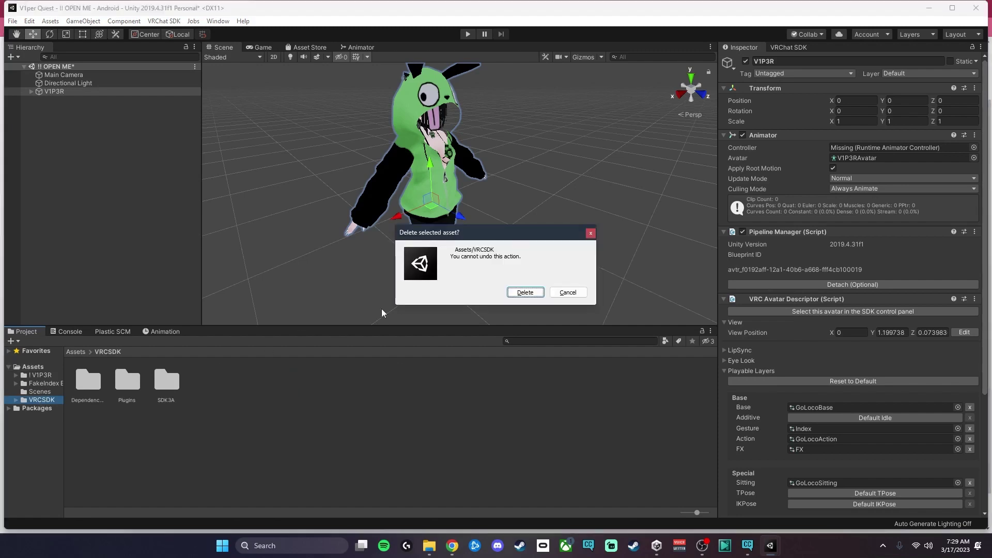
{"action": "left_click", "coordinate": [525, 292]}
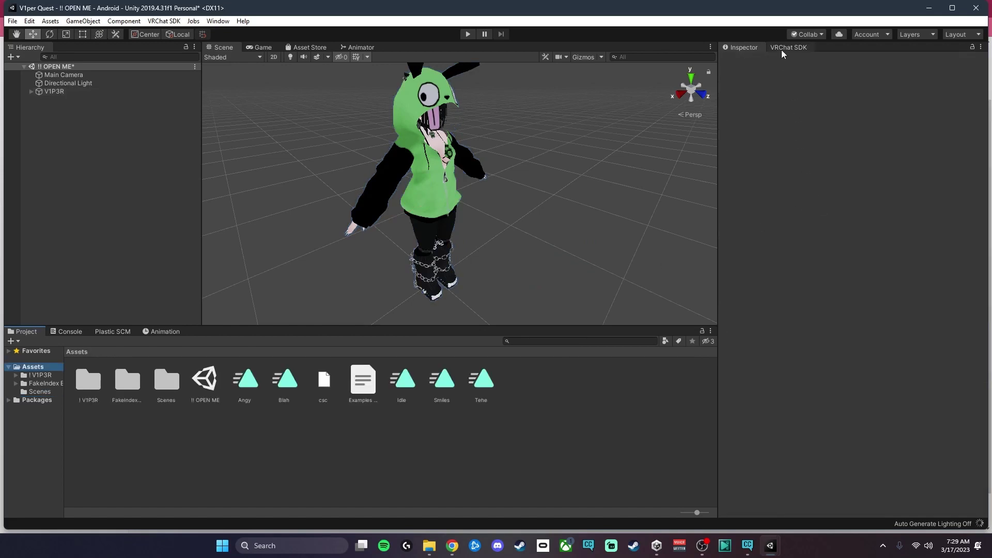
{"action": "left_click", "coordinate": [128, 93]}
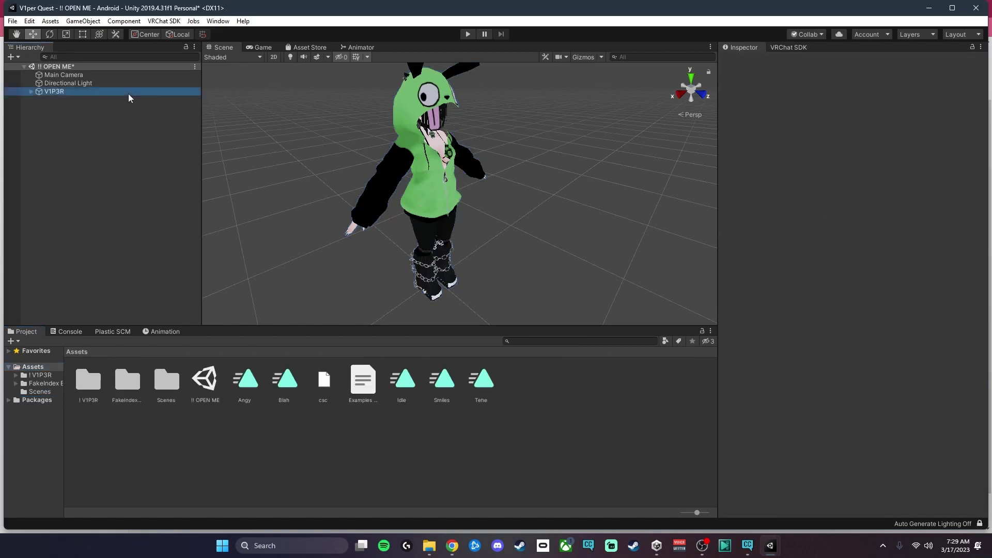
{"action": "left_click", "coordinate": [779, 46]}
Step: Build and publish the Android version, confirm content rights, and upload until the update completes
{"action": "left_click", "coordinate": [809, 111]}
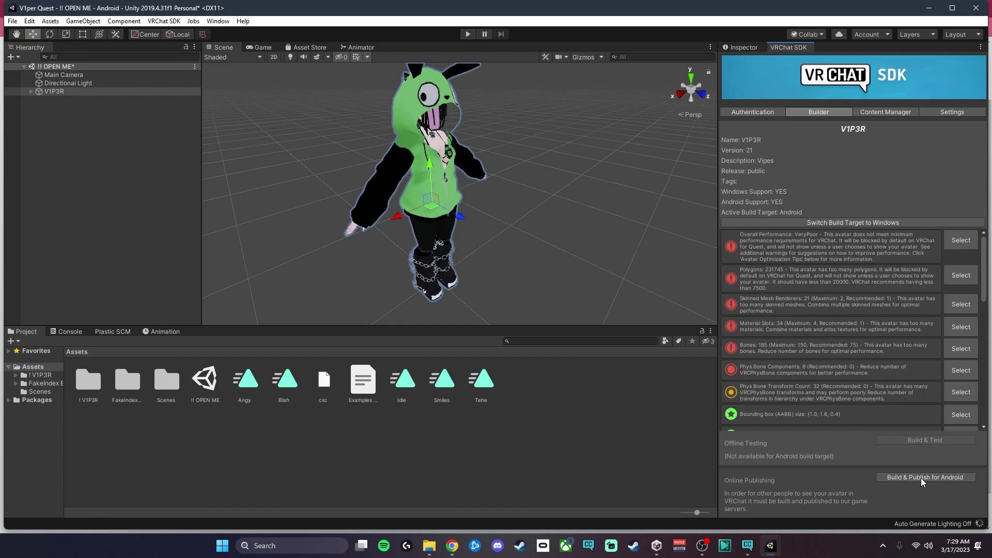
{"action": "left_click", "coordinate": [894, 478]}
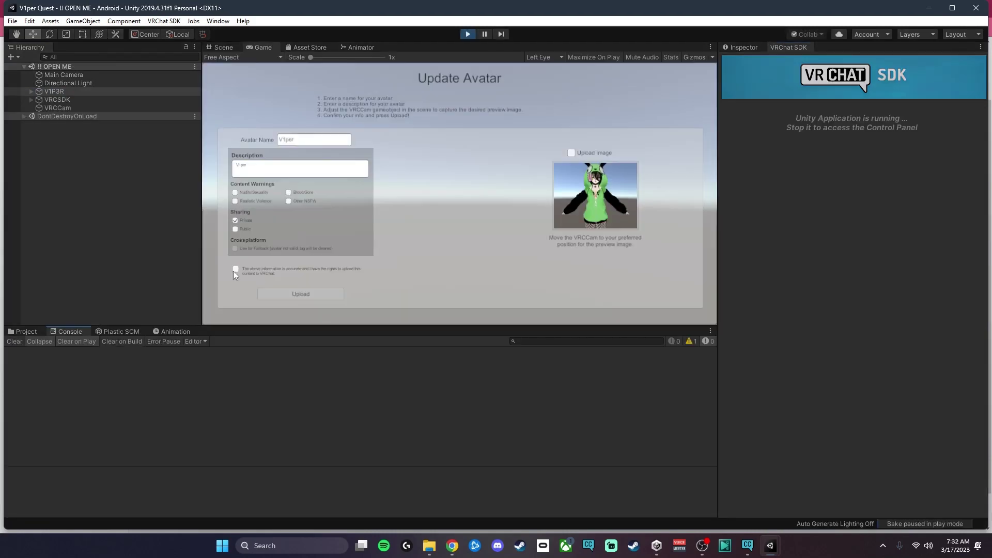
{"action": "left_click", "coordinate": [235, 269]}
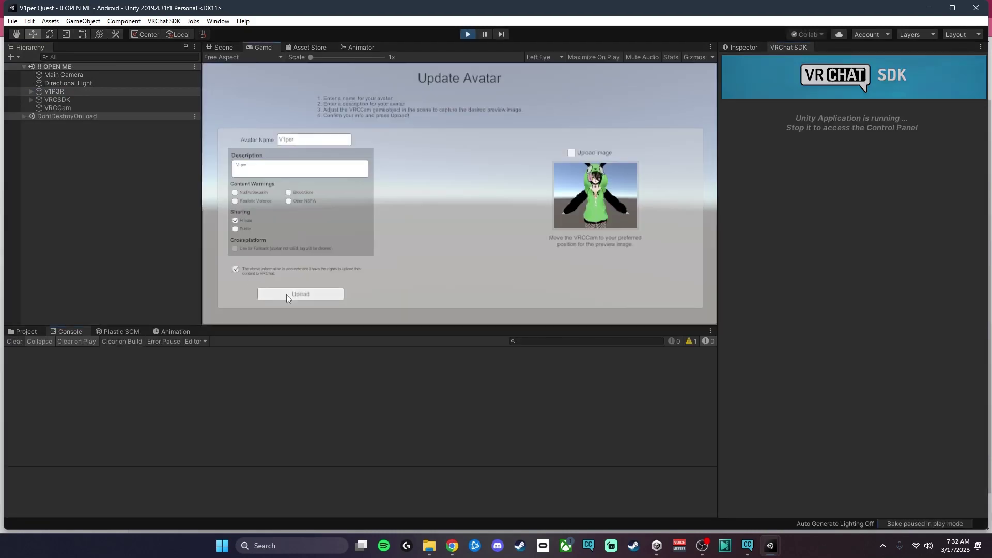
{"action": "left_click", "coordinate": [286, 293]}
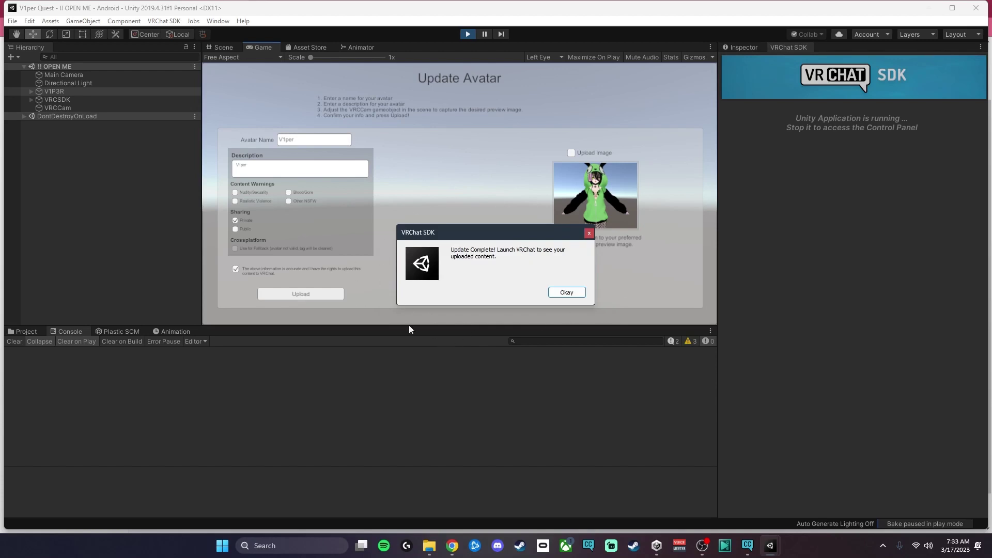
{"action": "left_click", "coordinate": [566, 292]}
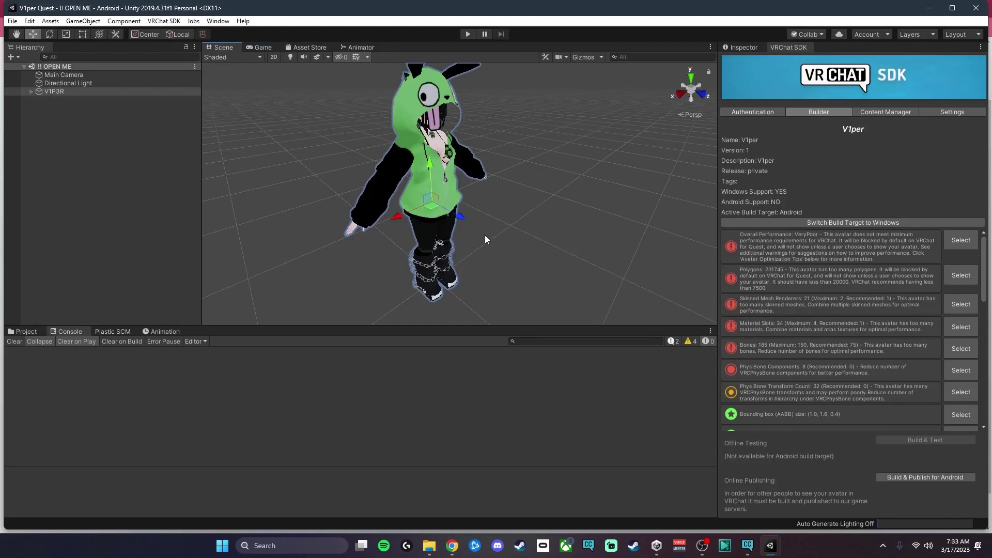